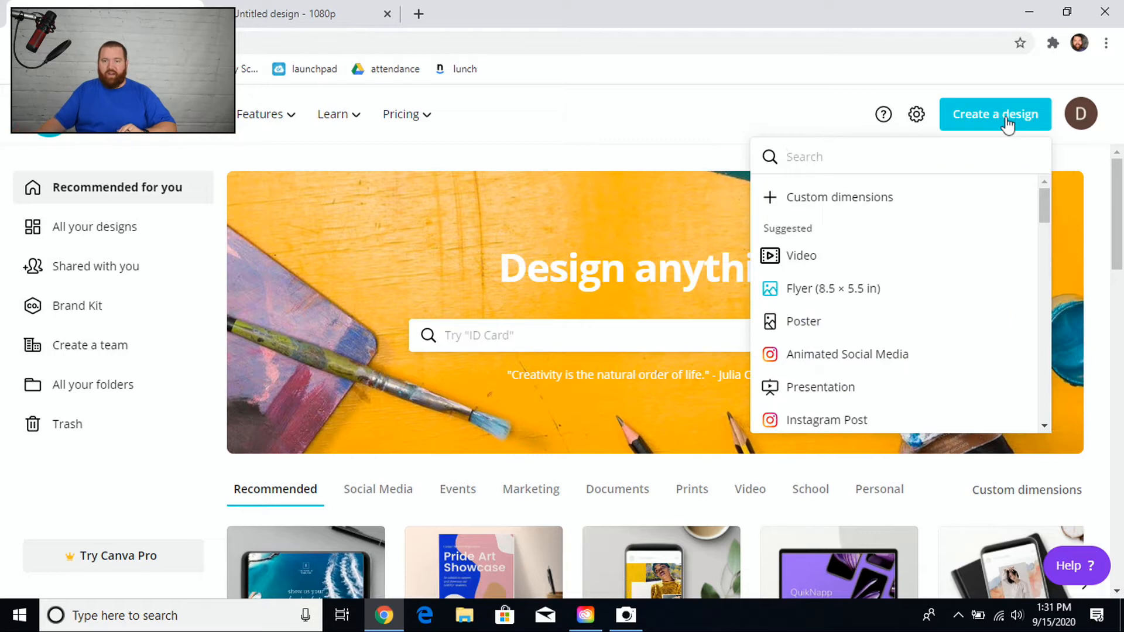
Create a new video design and apply the black 'Subscribe for more' template from recently used templates.
left_click(945, 276)
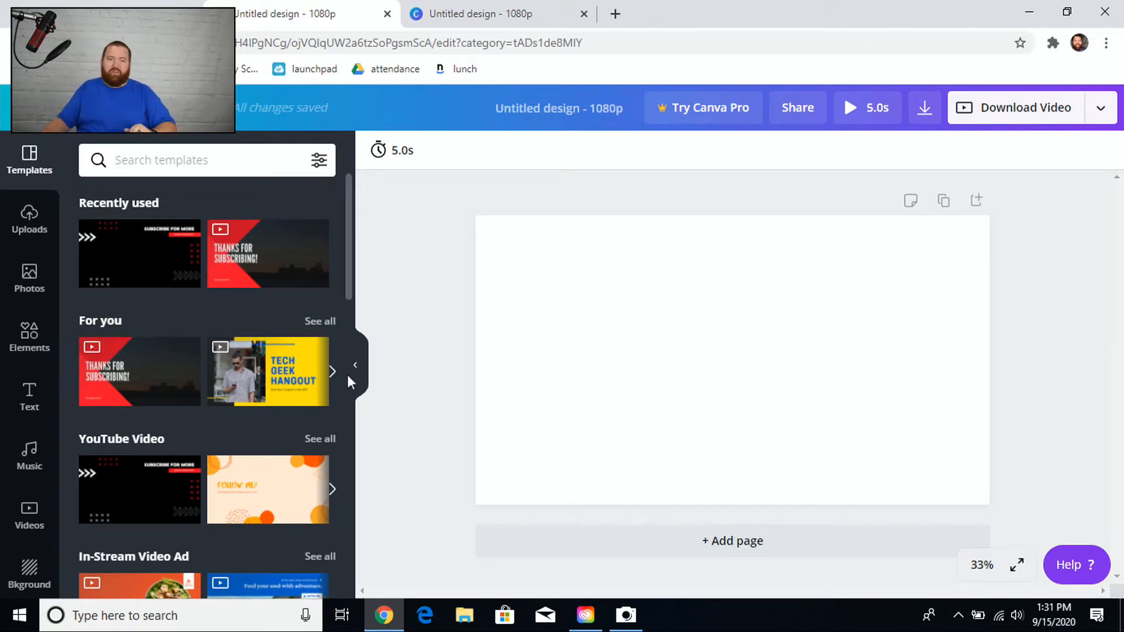
left_click(131, 291)
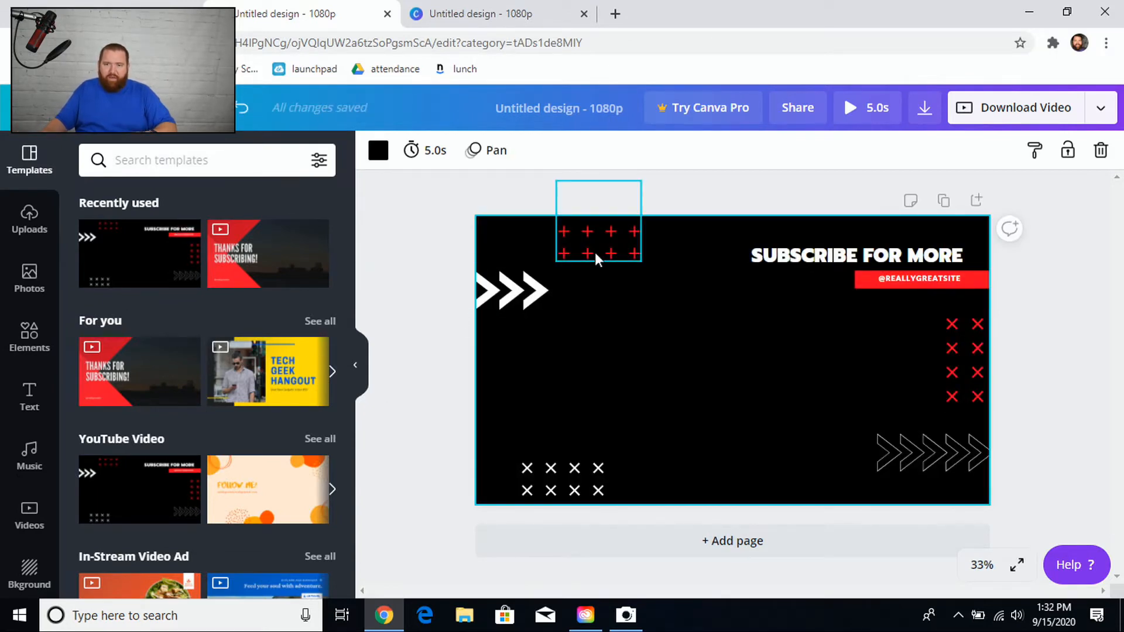
Enlarge the white arrow graphic on the left side of the page.
left_click(520, 306)
left_click_drag(529, 310, 587, 348)
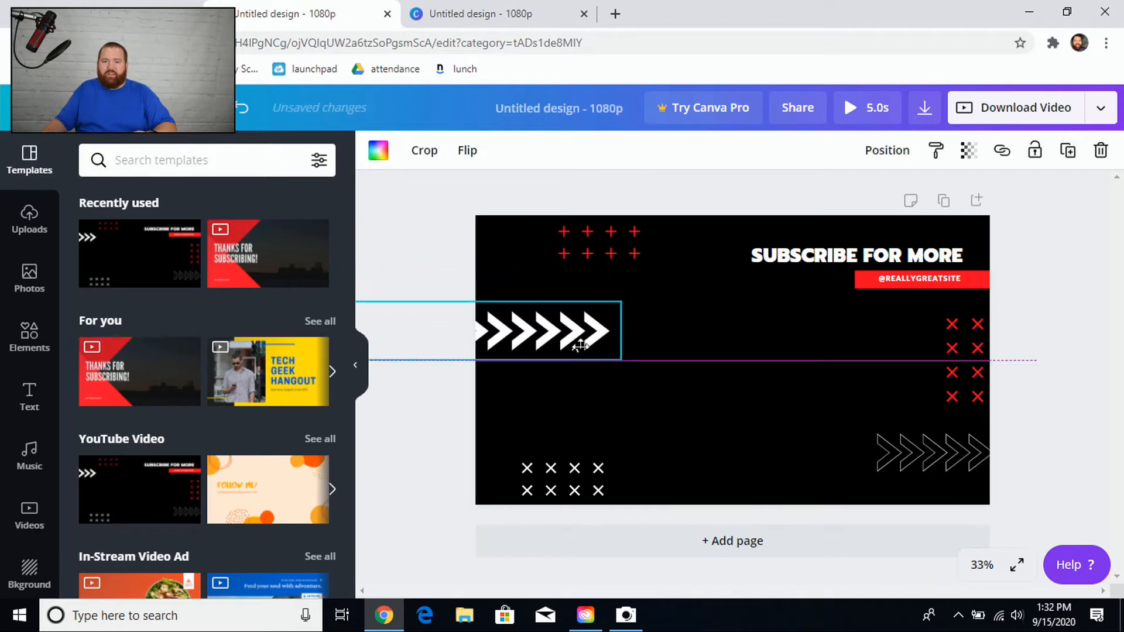
Move the white X grid upward and stretch the grey chevrons farther to the left.
left_click_drag(561, 480, 597, 444)
left_click_drag(927, 454, 829, 454)
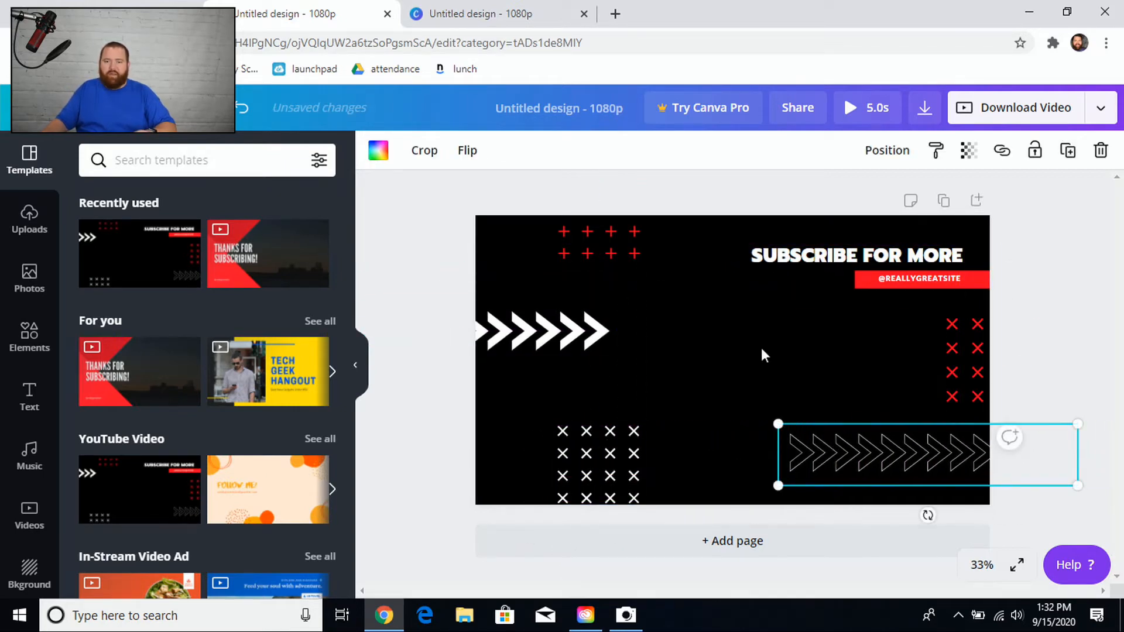
Reposition the red X grid so three columns sit inside the right edge of the page.
left_click_drag(964, 350, 813, 354)
left_click(856, 258)
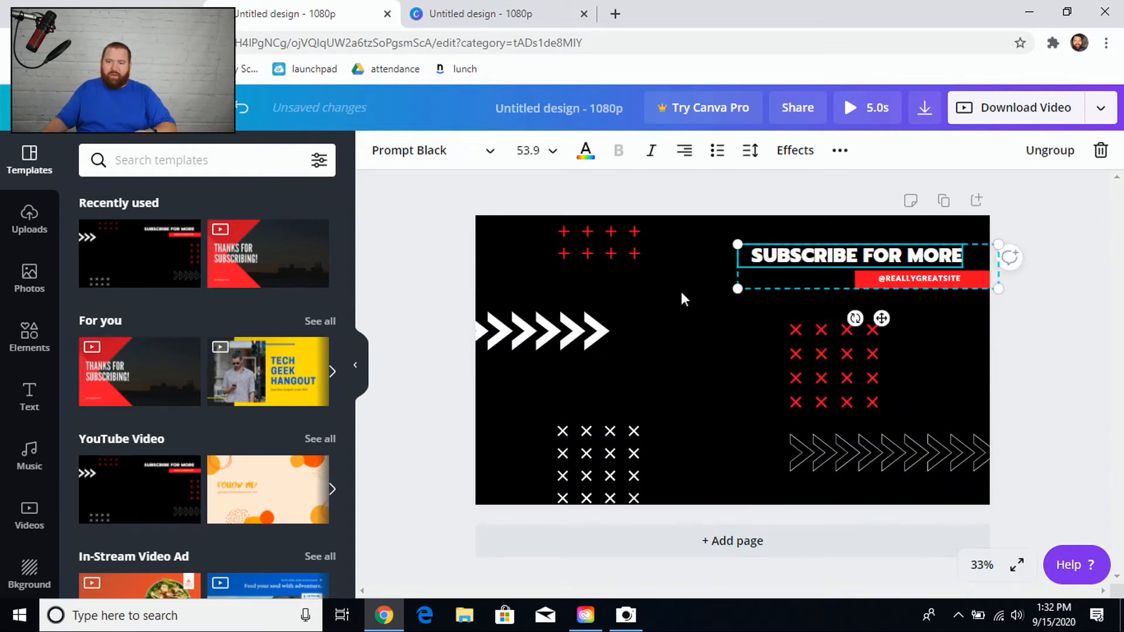
left_click_drag(837, 375, 969, 376)
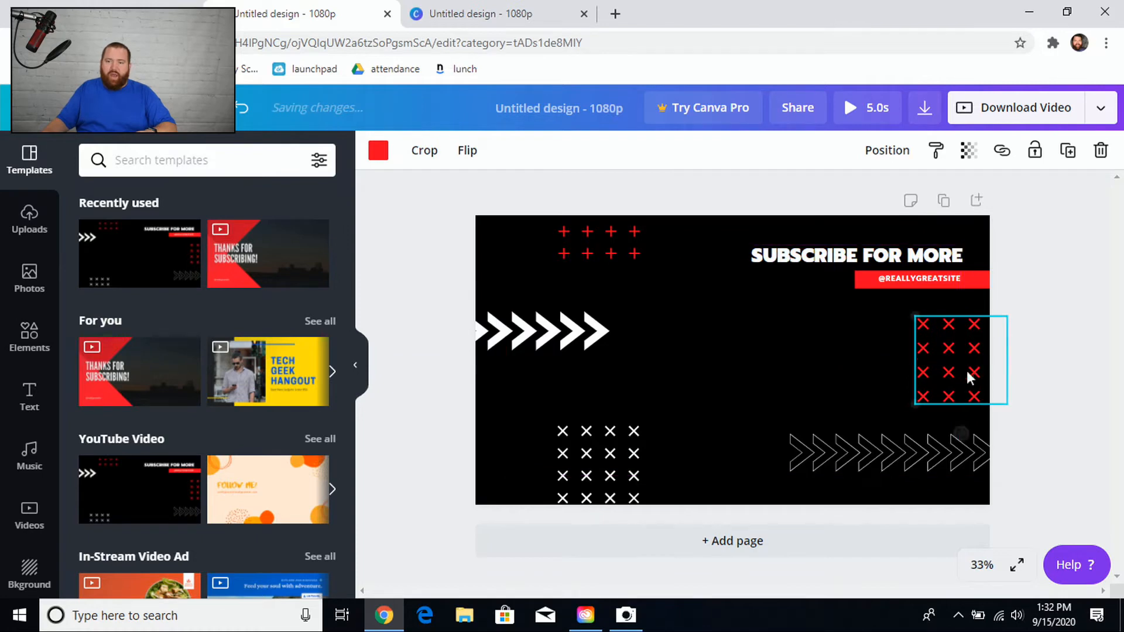
left_click(737, 388)
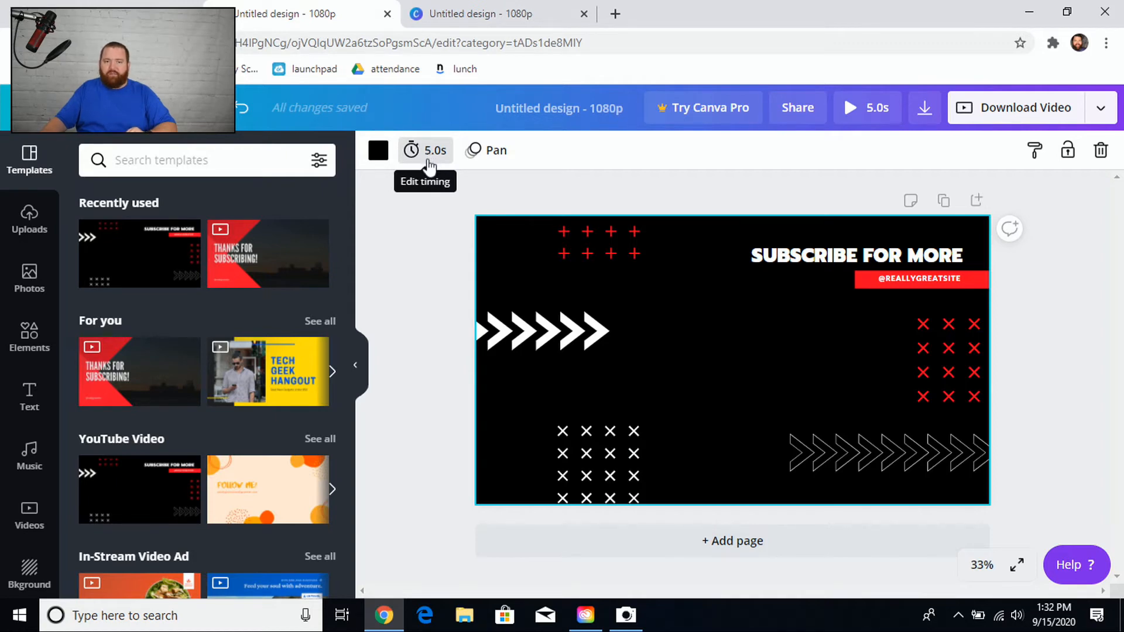
Try several page animations in the Animate options and apply Fade to the page.
left_click(486, 158)
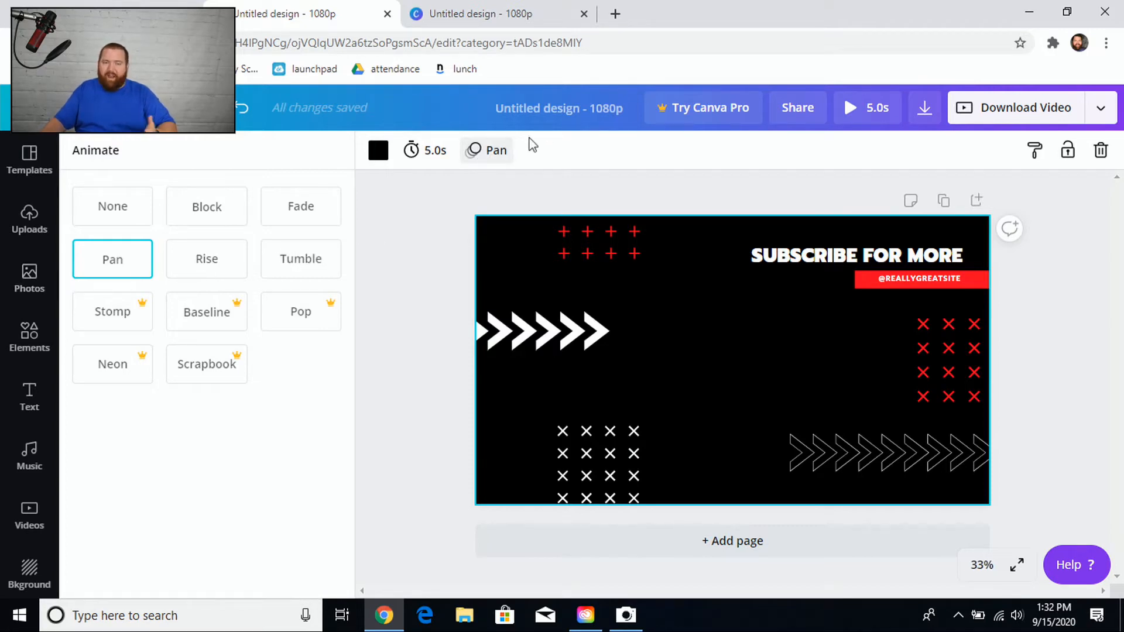
left_click(281, 221)
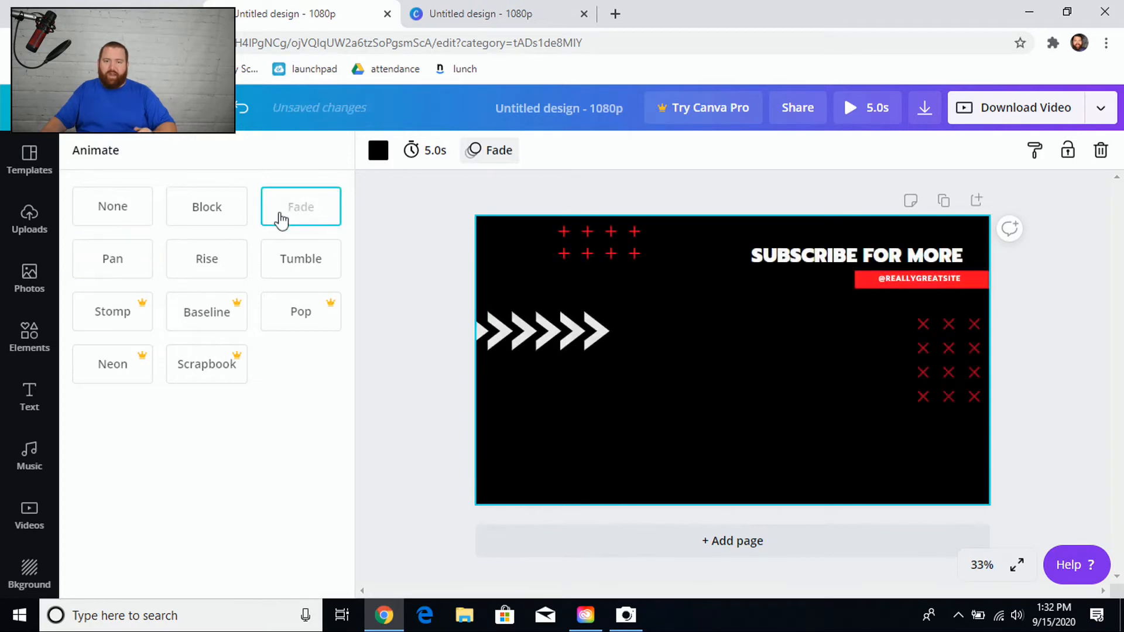
left_click(223, 221)
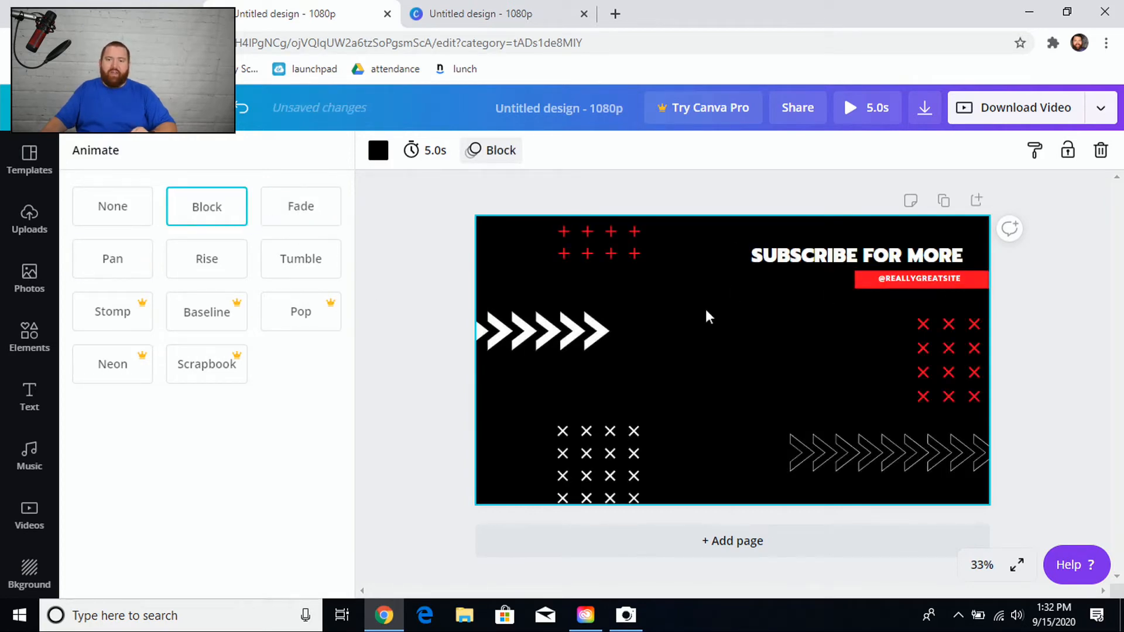
left_click(305, 283)
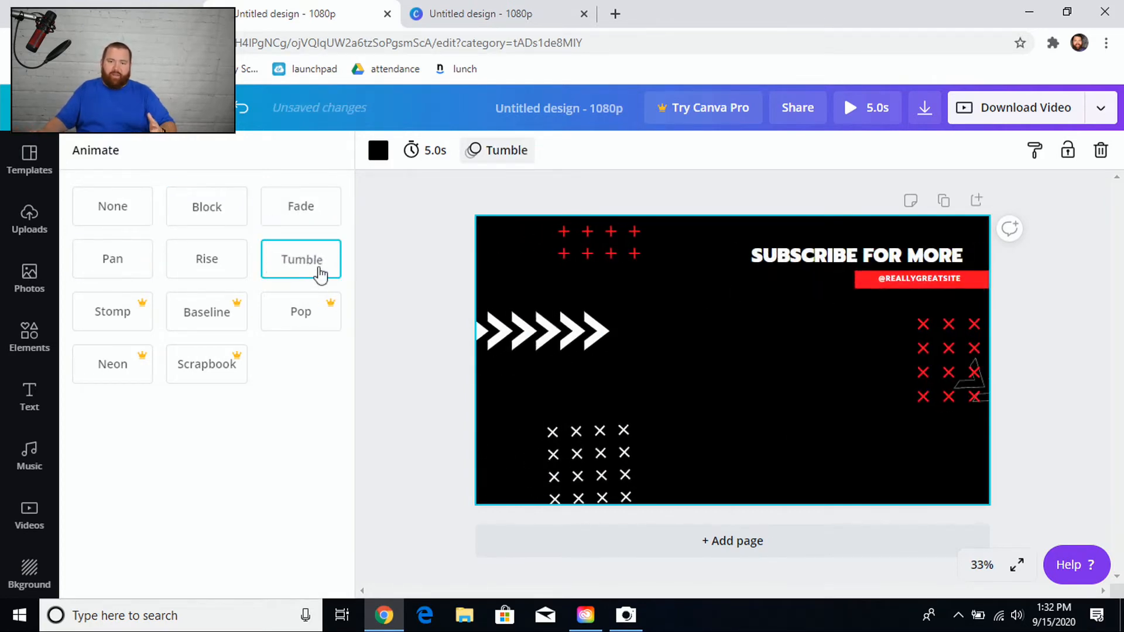
left_click(182, 274)
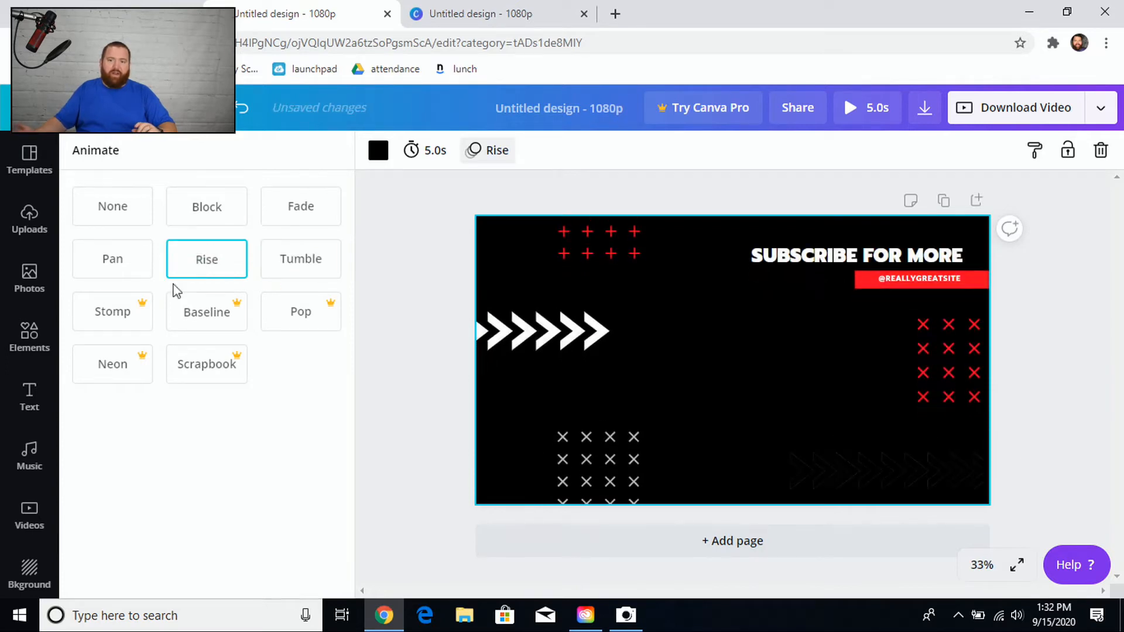
left_click(92, 271)
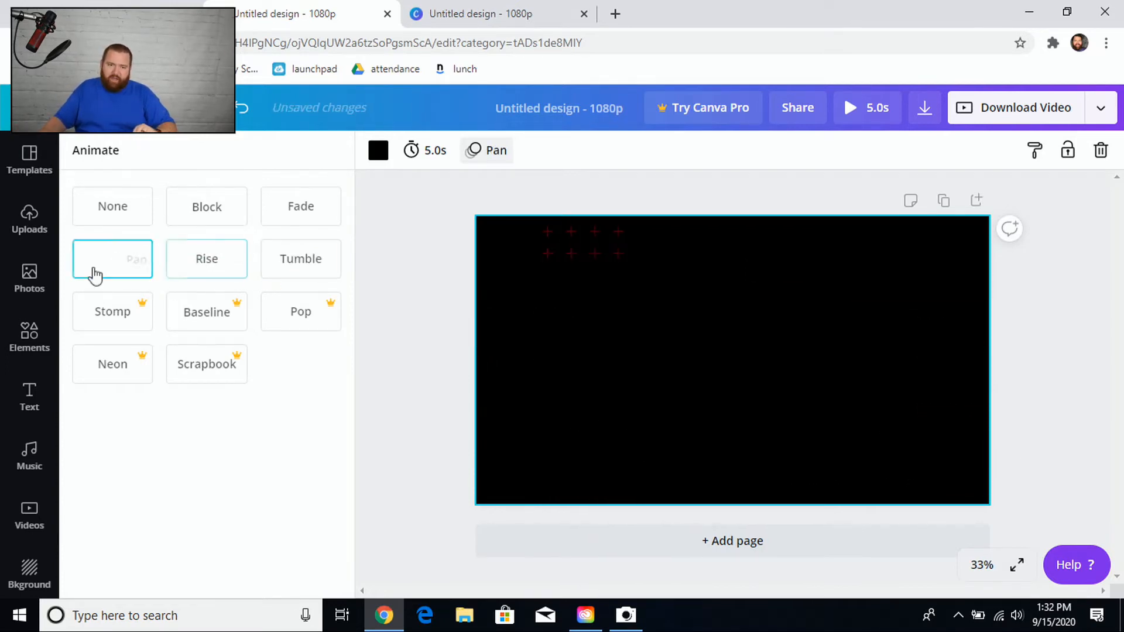
left_click(299, 209)
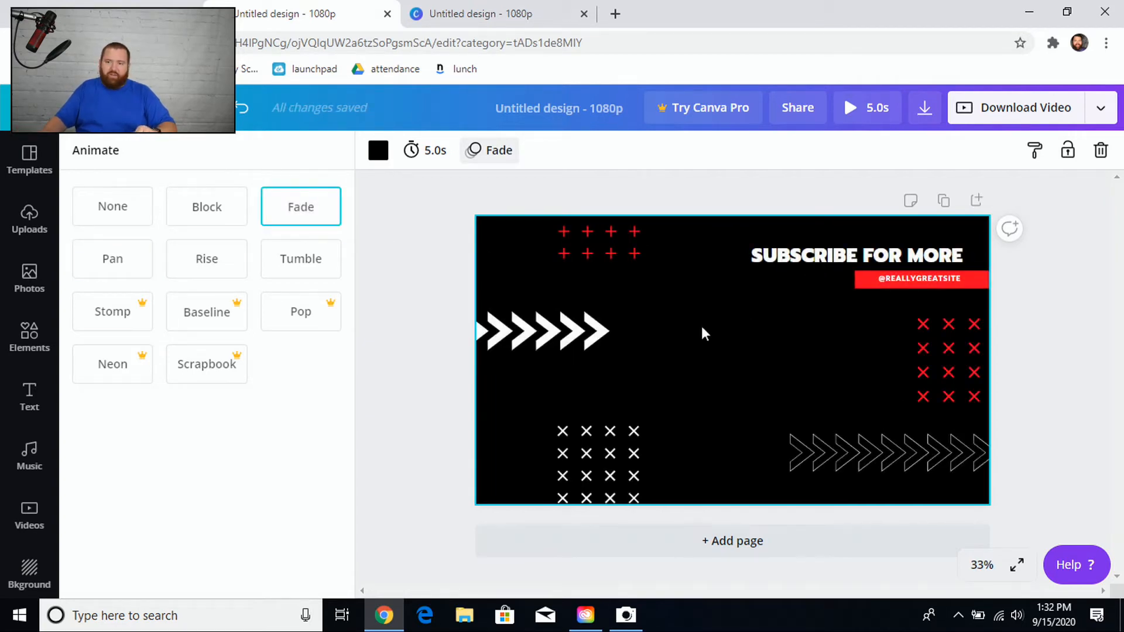
Replace the headline text with TYPE NEW INFO.
left_click(839, 254)
left_click(838, 254)
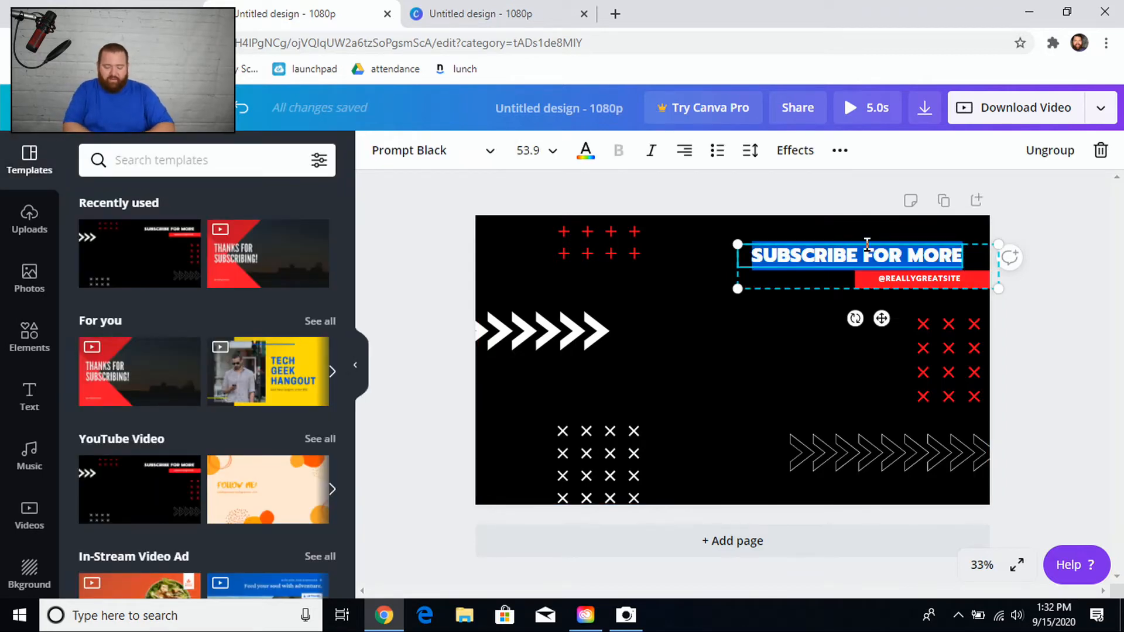
type("TYPE NEW")
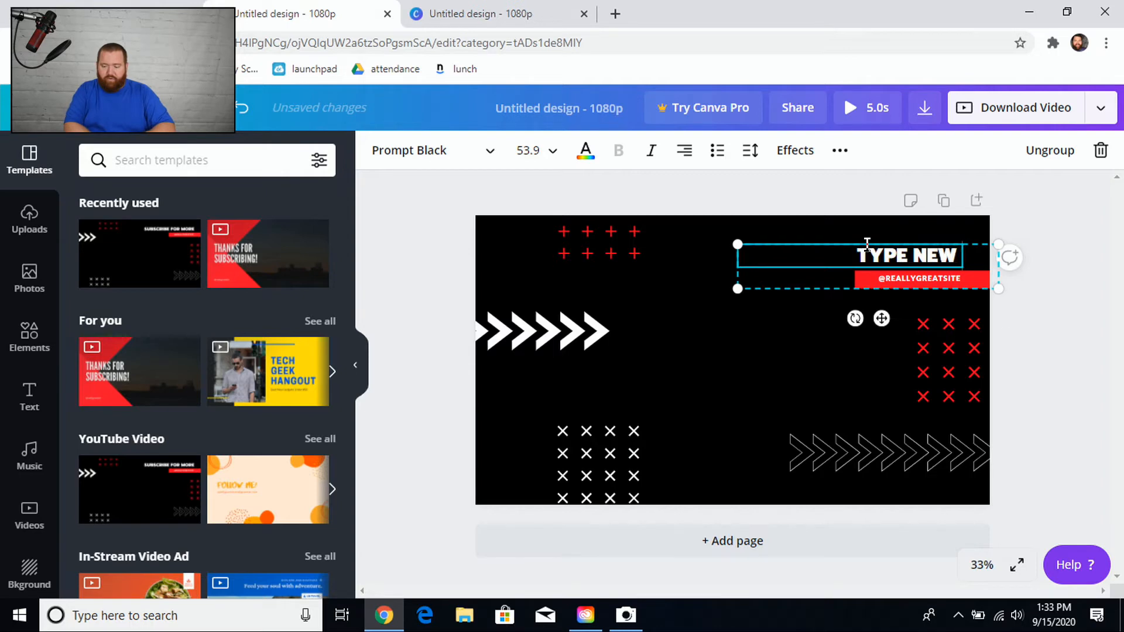
type(" INFO")
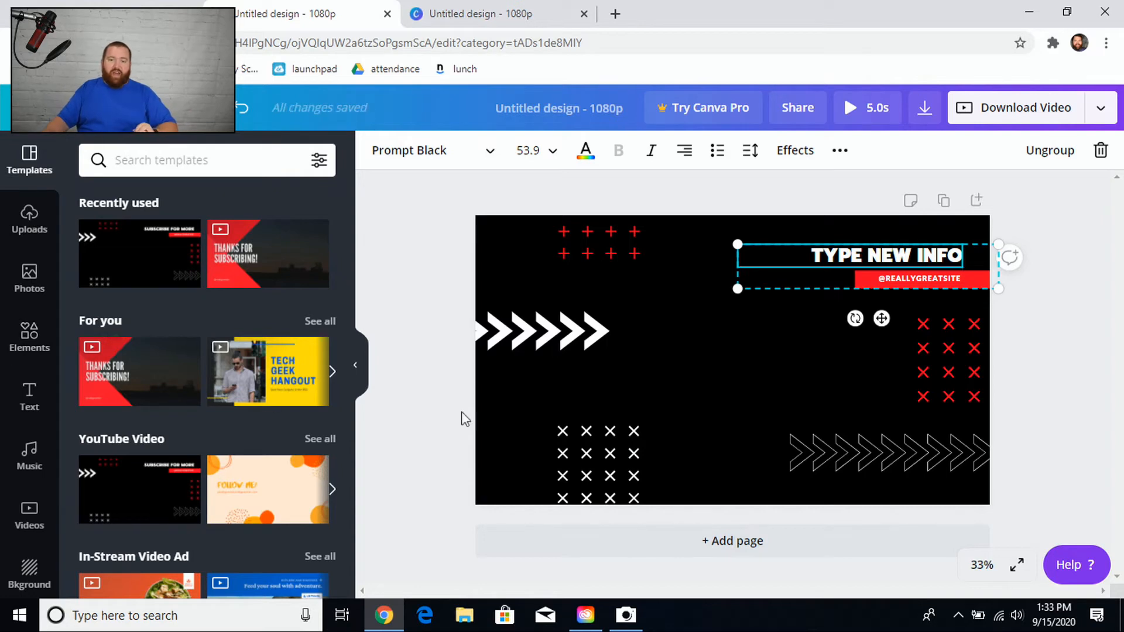
left_click(526, 399)
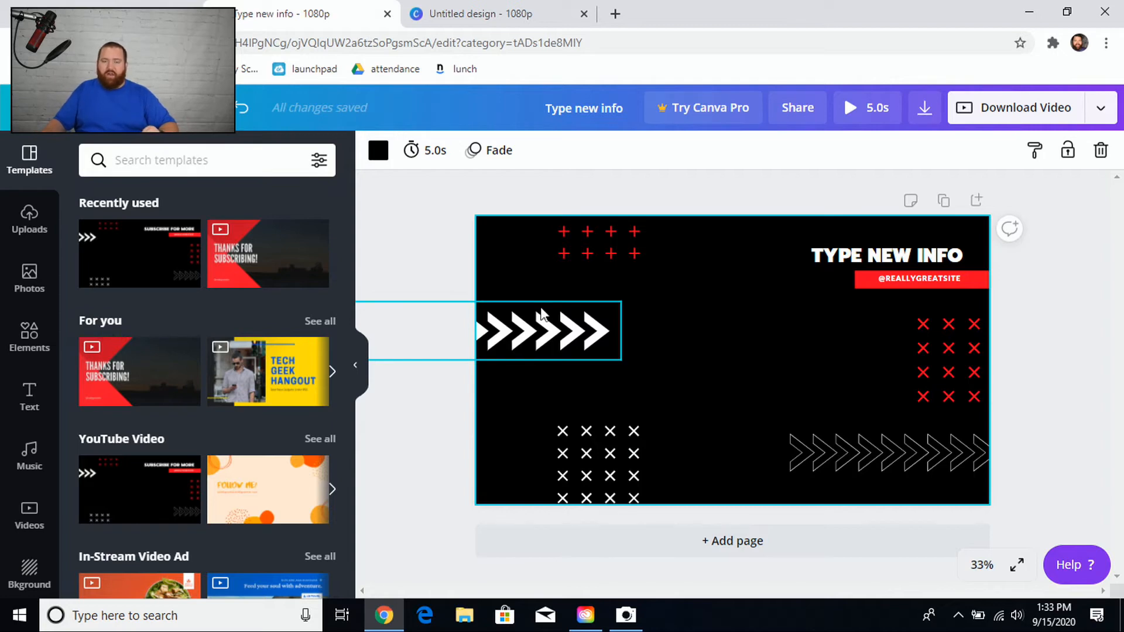
left_click(567, 330)
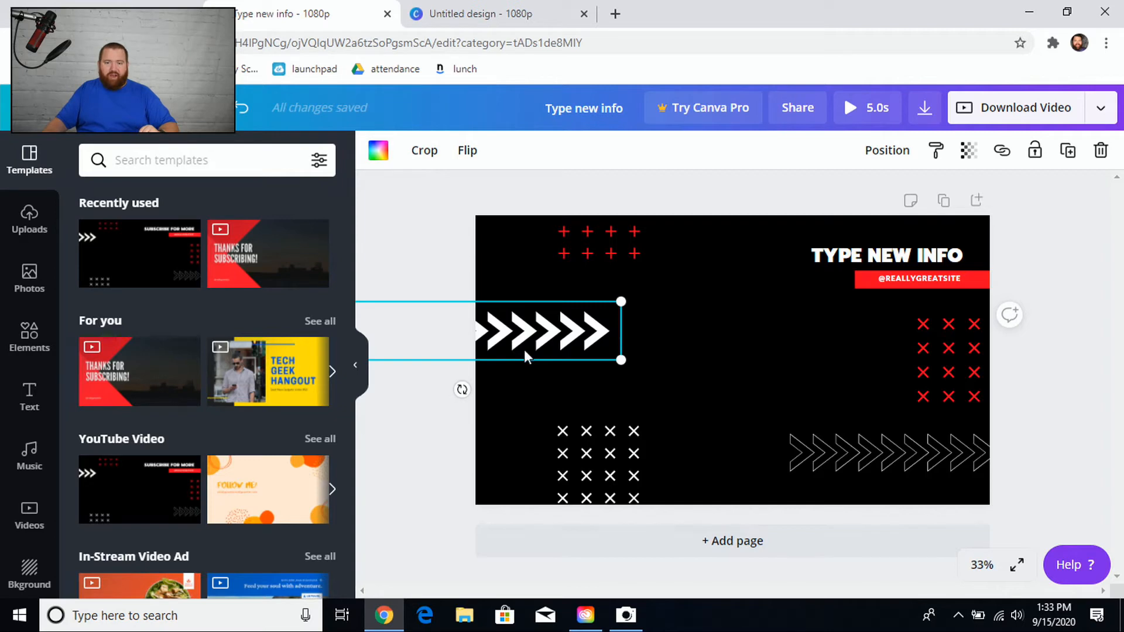
left_click(716, 312)
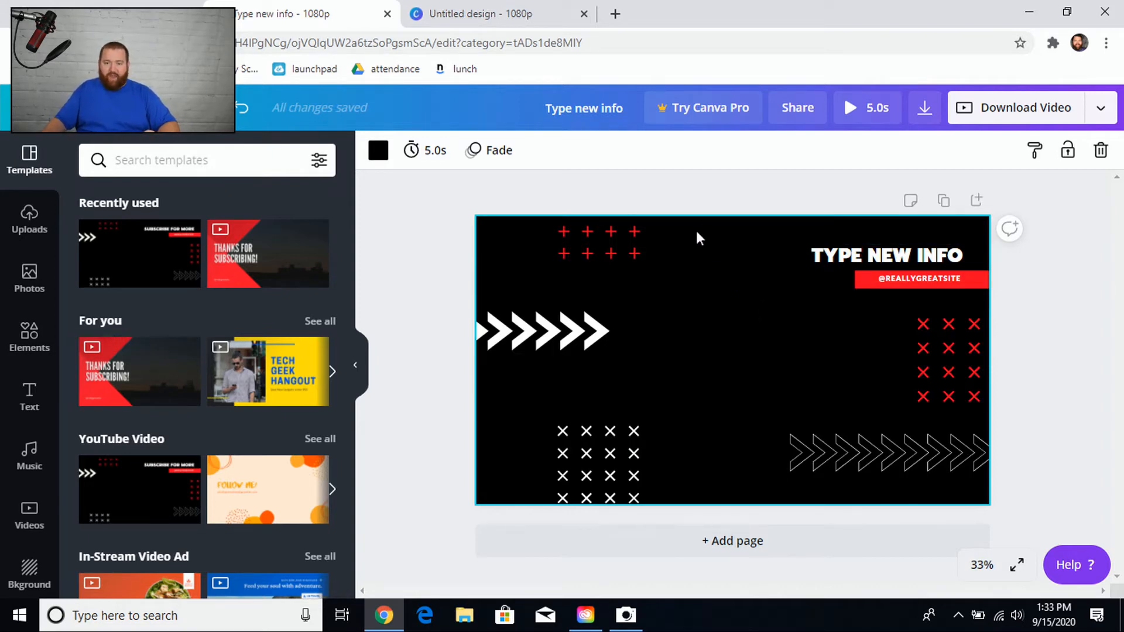
Add a second page and place the laptop-on-desk photo from recently used photos on it.
left_click(725, 541)
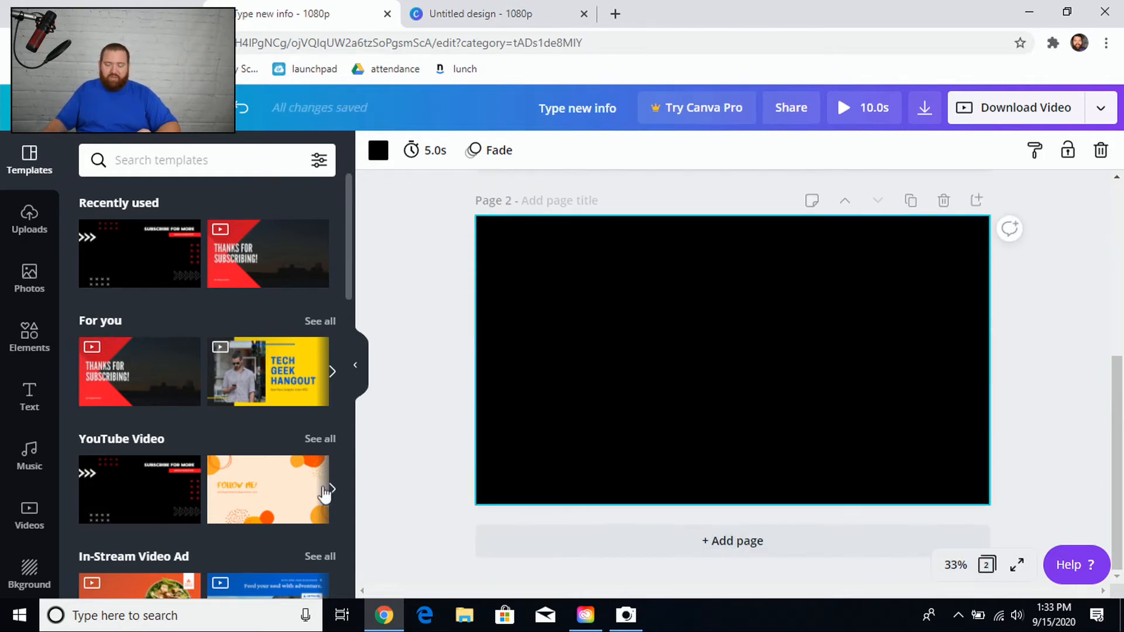
left_click(39, 279)
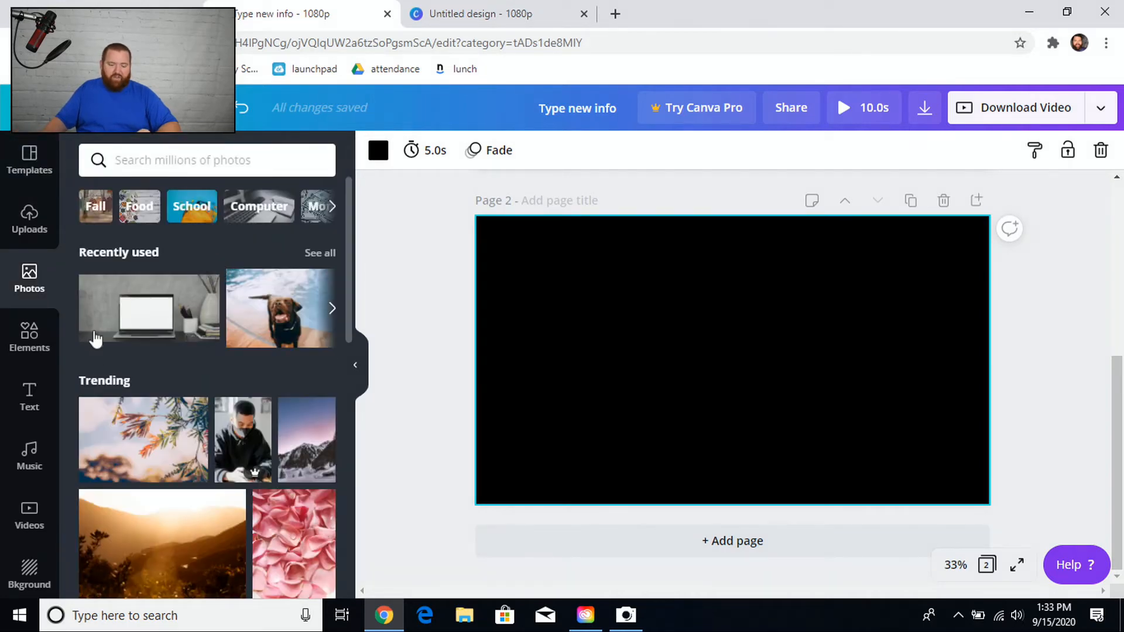
left_click(144, 322)
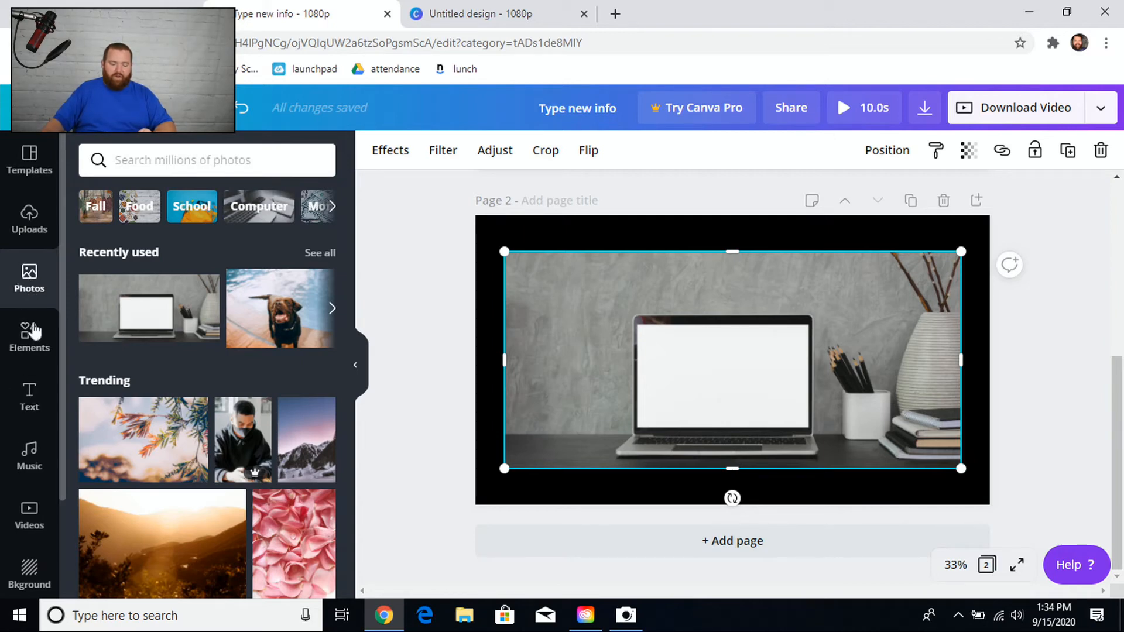
Insert the 18-second aerial coastline clip from the Mountains video category onto page 2.
left_click(29, 515)
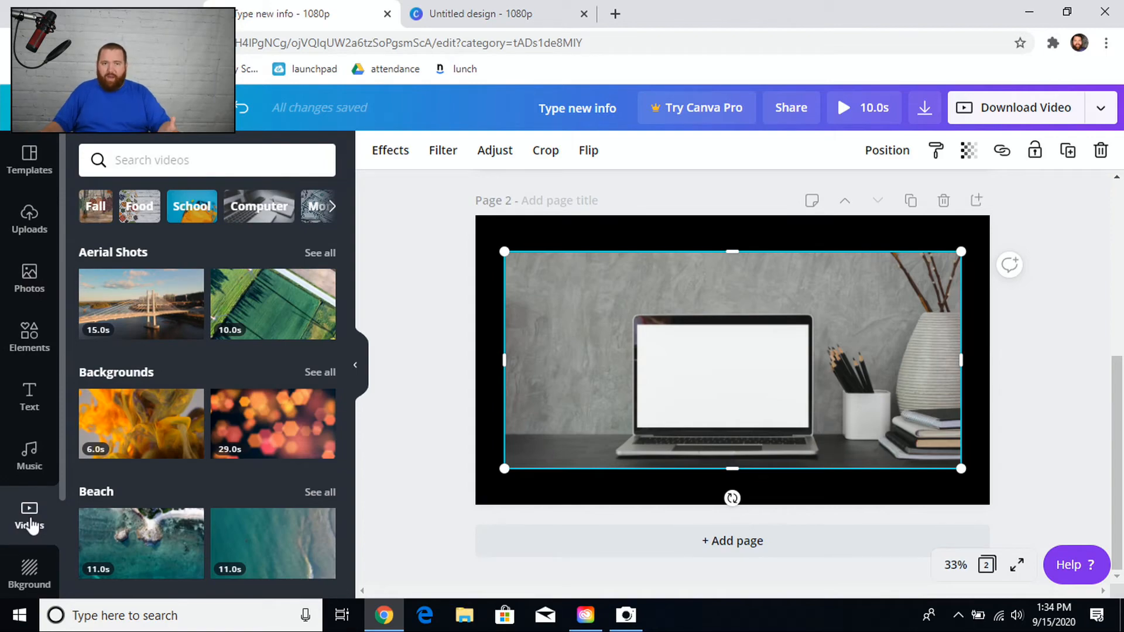
scroll(88, 527, "down", 8)
scroll(23, 545, "down", 3)
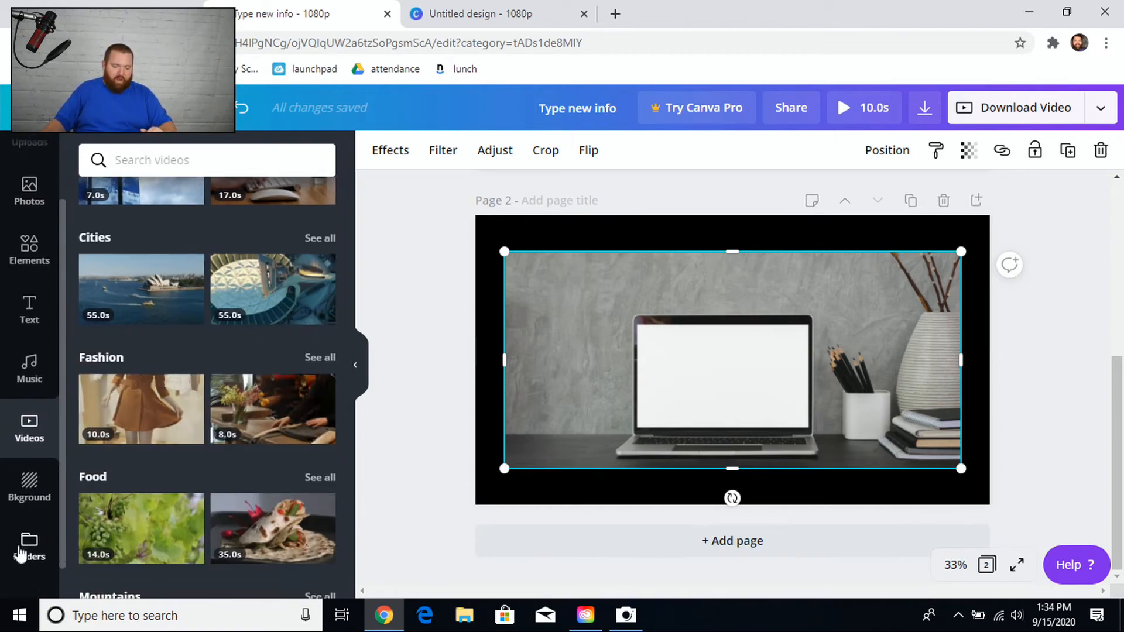
scroll(89, 541, "down", 2)
left_click(30, 565)
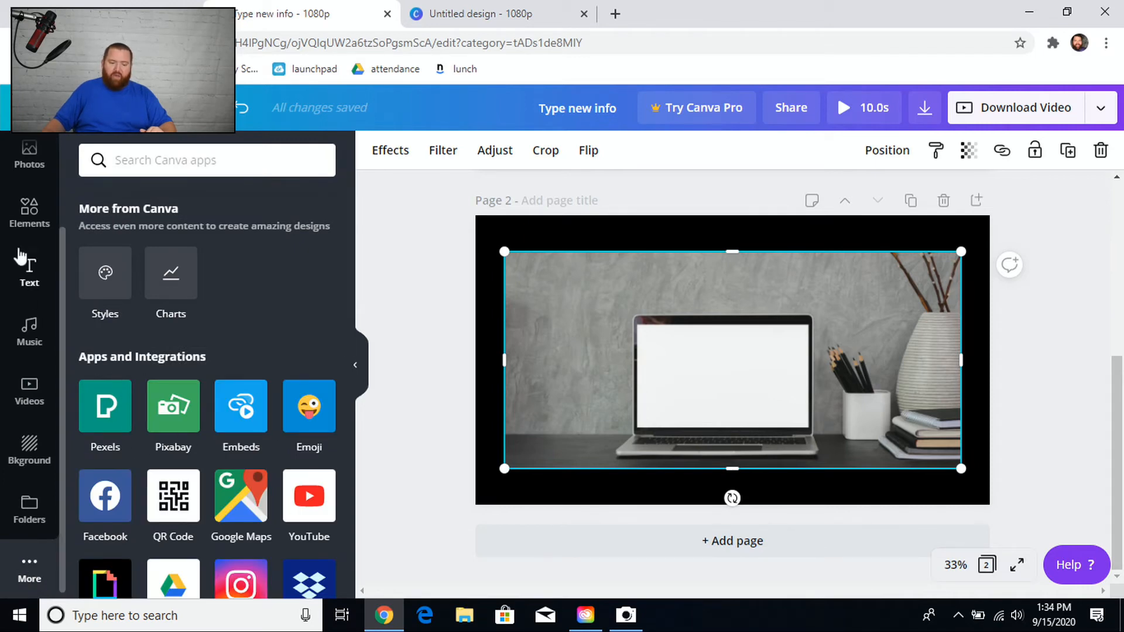
left_click(33, 174)
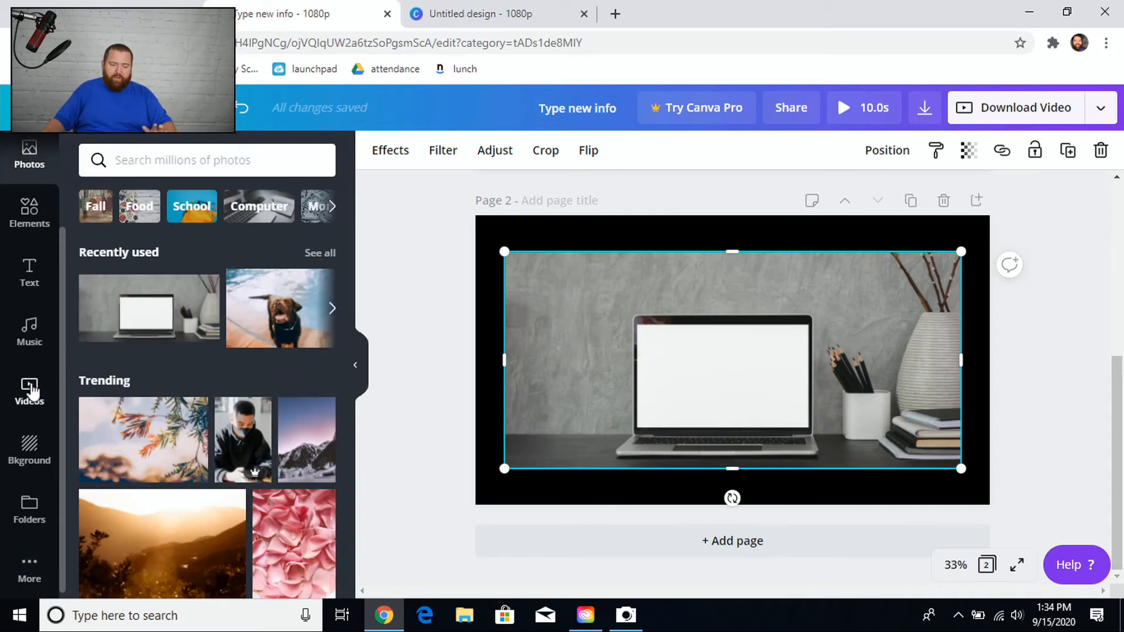
left_click(30, 389)
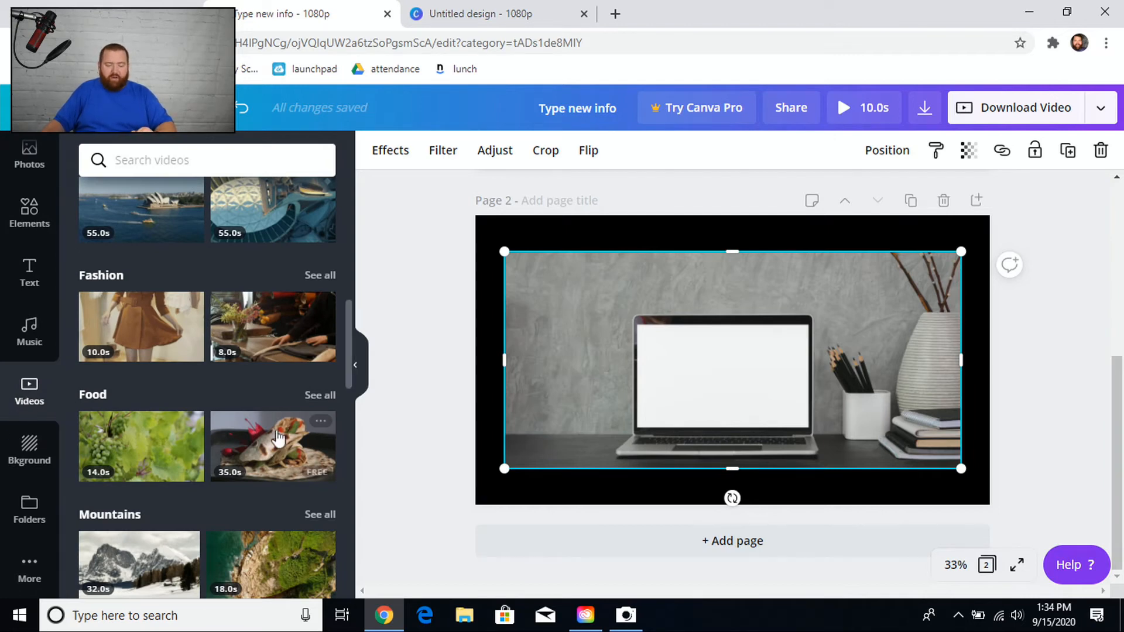
scroll(276, 486, "down", 2)
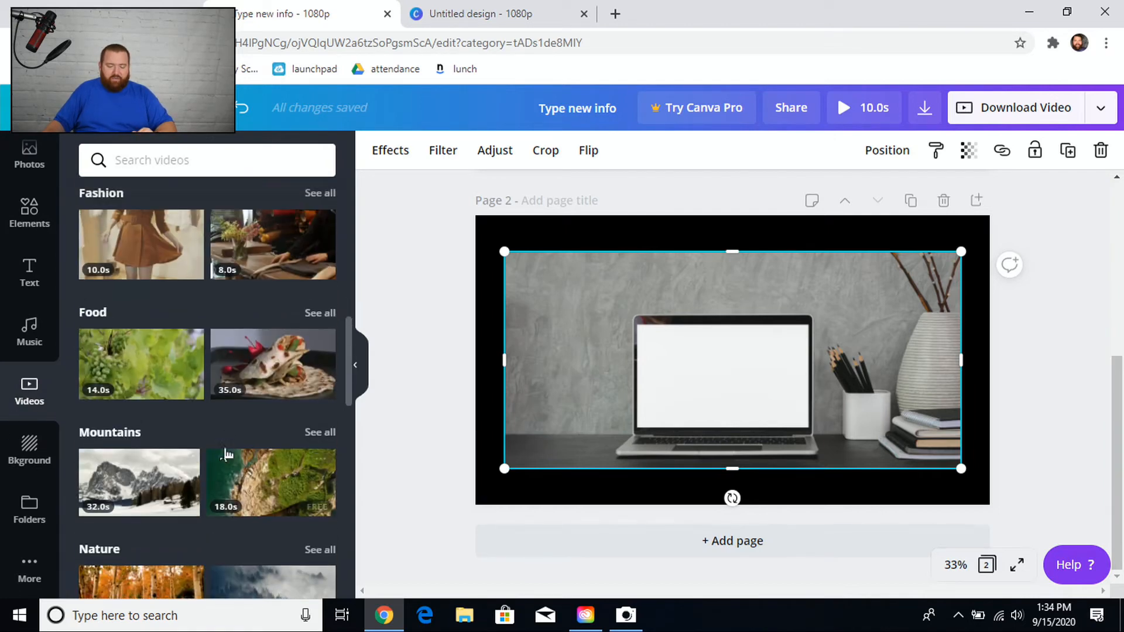
left_click(275, 487)
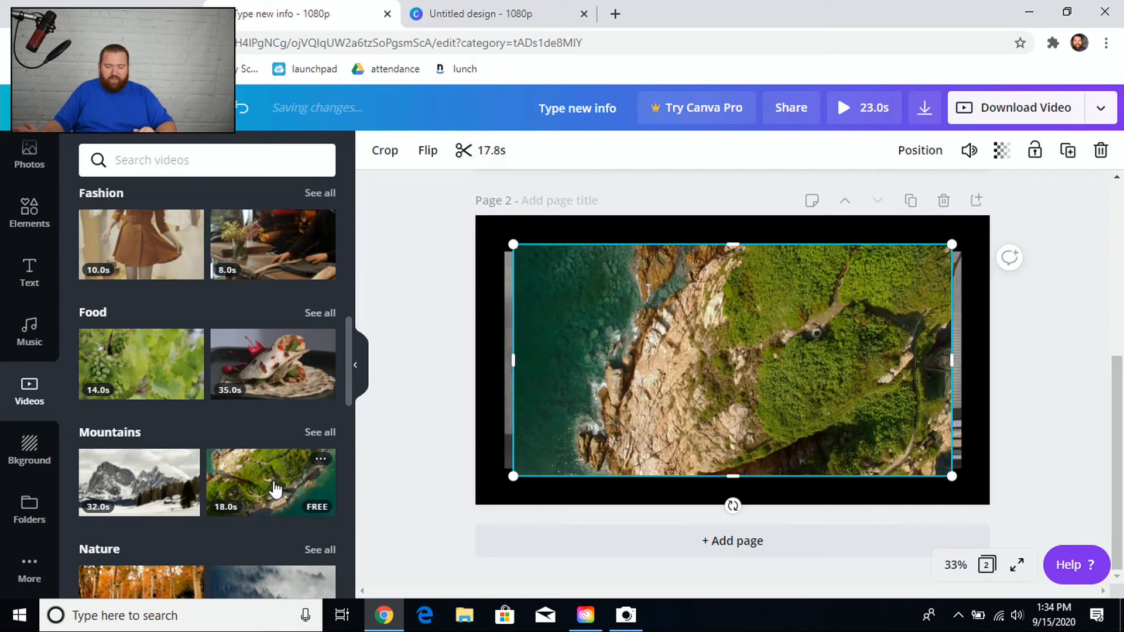
Shrink the video clip and fit it over the laptop's screen in the photo.
left_click_drag(949, 250, 724, 449)
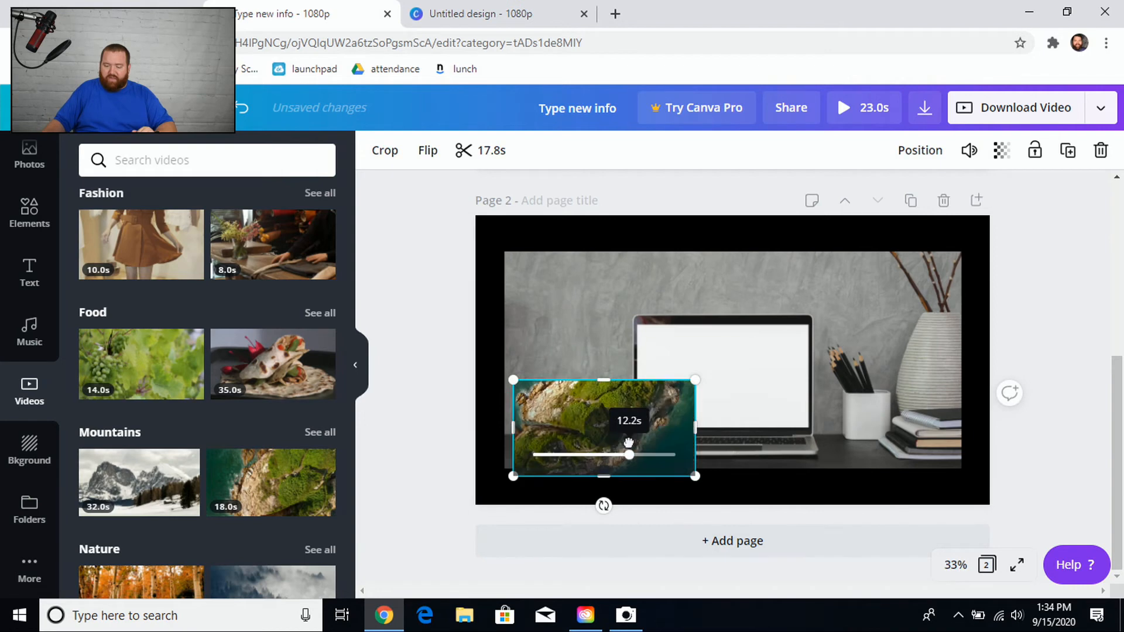
left_click_drag(656, 431, 768, 372)
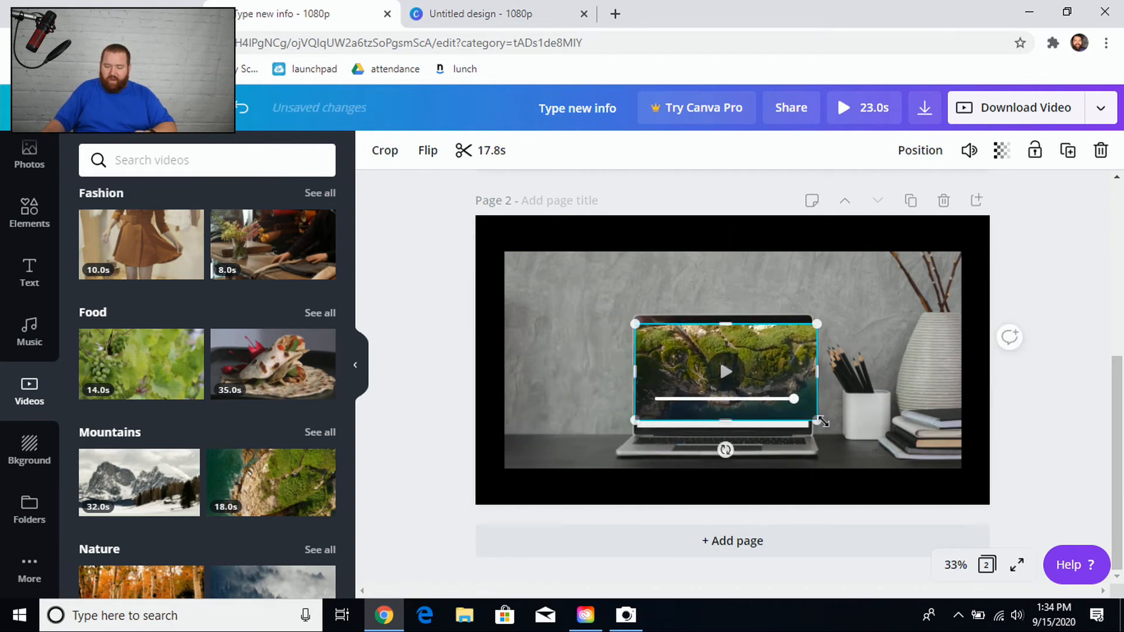
left_click_drag(815, 420, 807, 438)
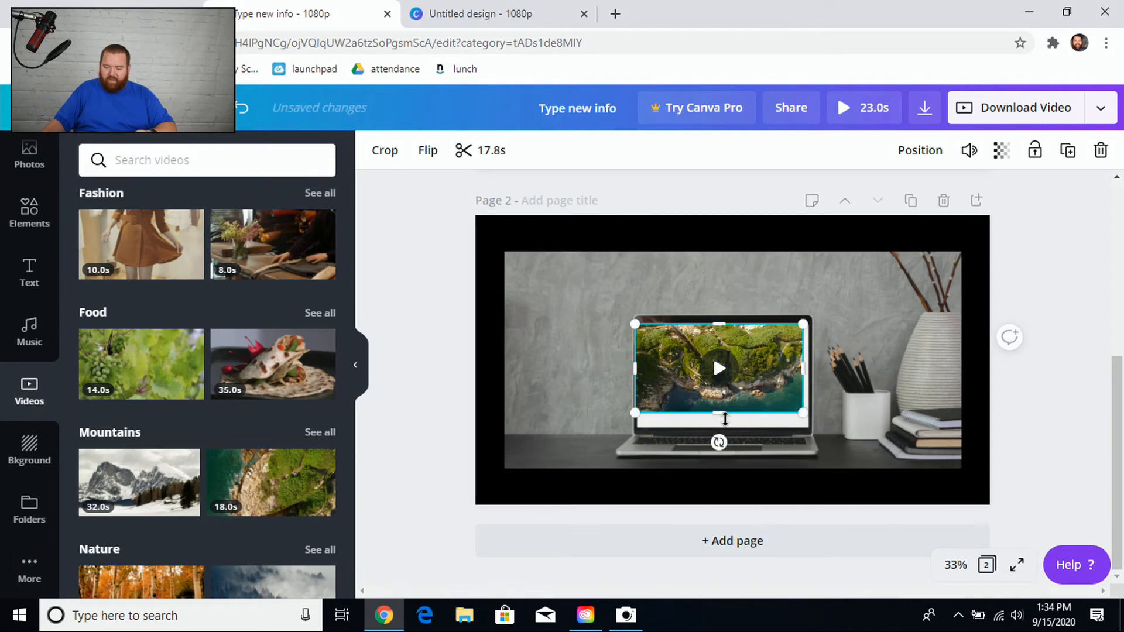
left_click_drag(720, 416, 720, 429)
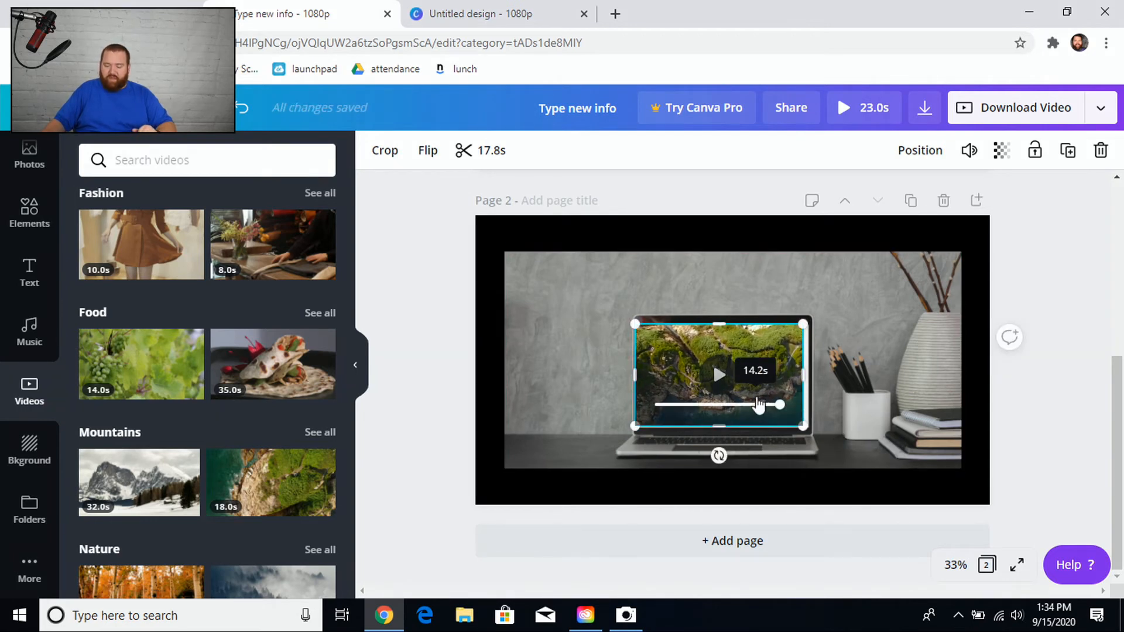
left_click_drag(770, 374, 774, 376)
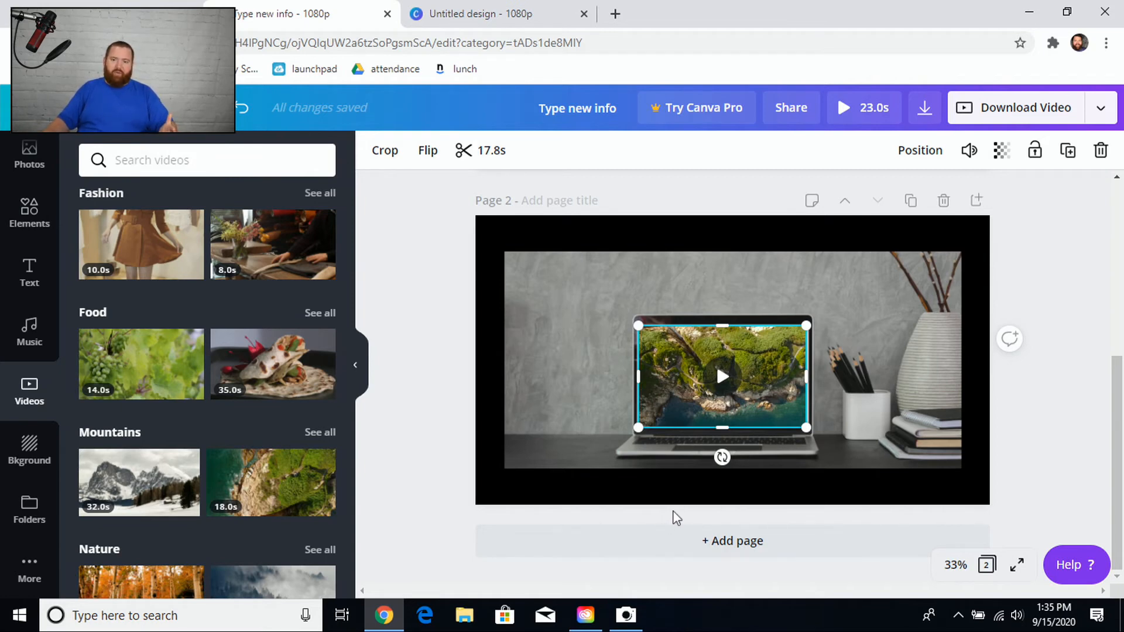
Preview the whole video with the clip playing inside the laptop screen.
scroll(731, 439, "up", 4)
scroll(760, 316, "up", 1)
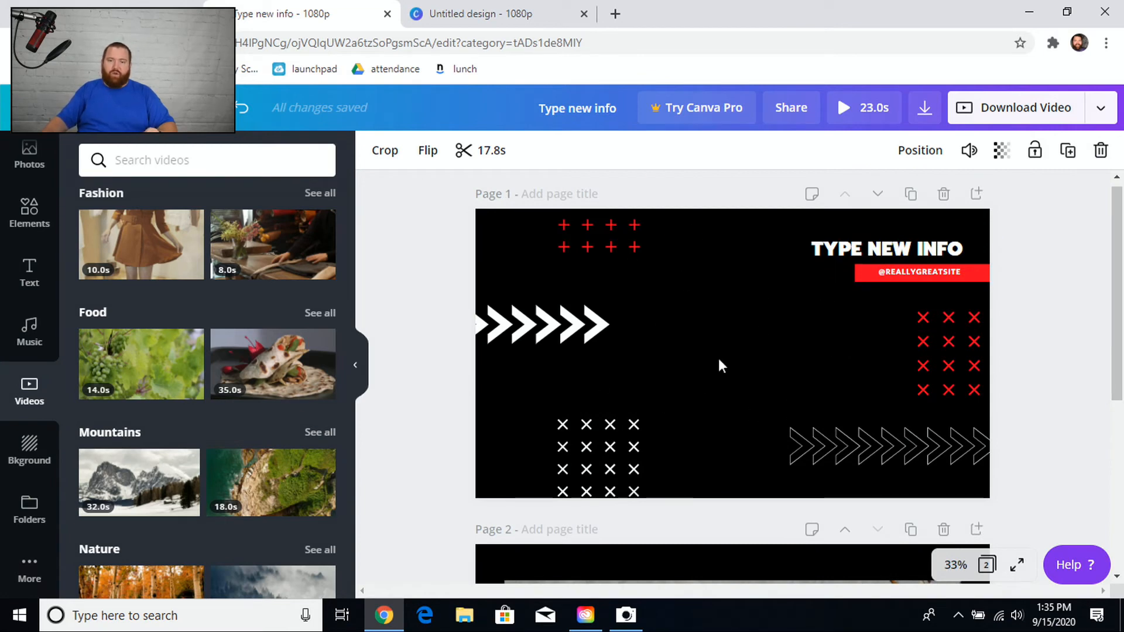
scroll(719, 363, "down", 5)
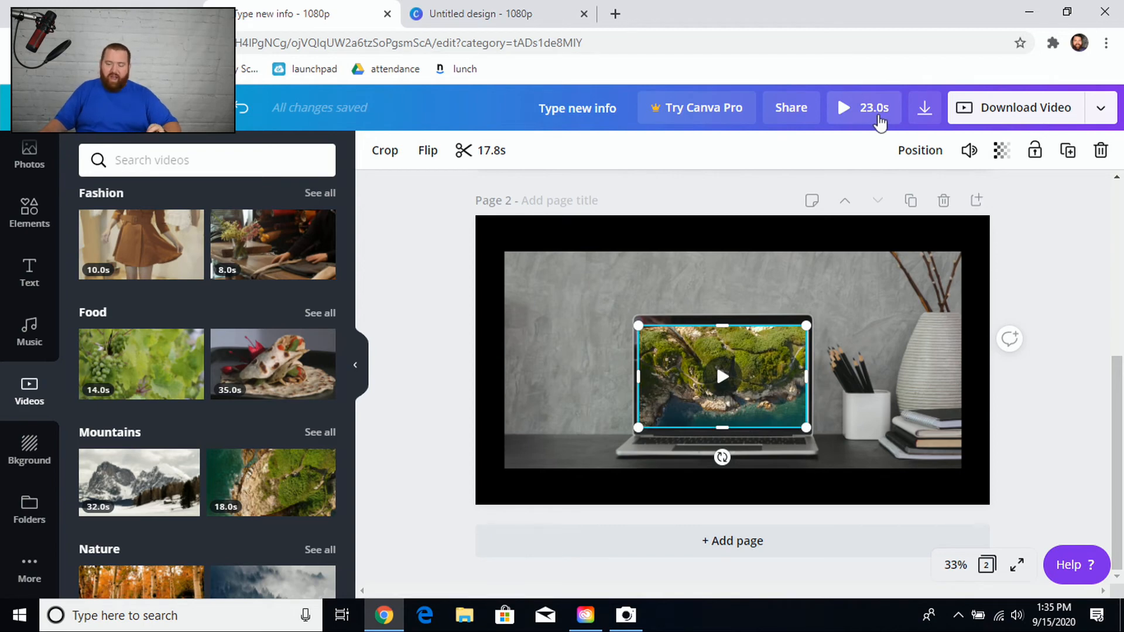
left_click(874, 112)
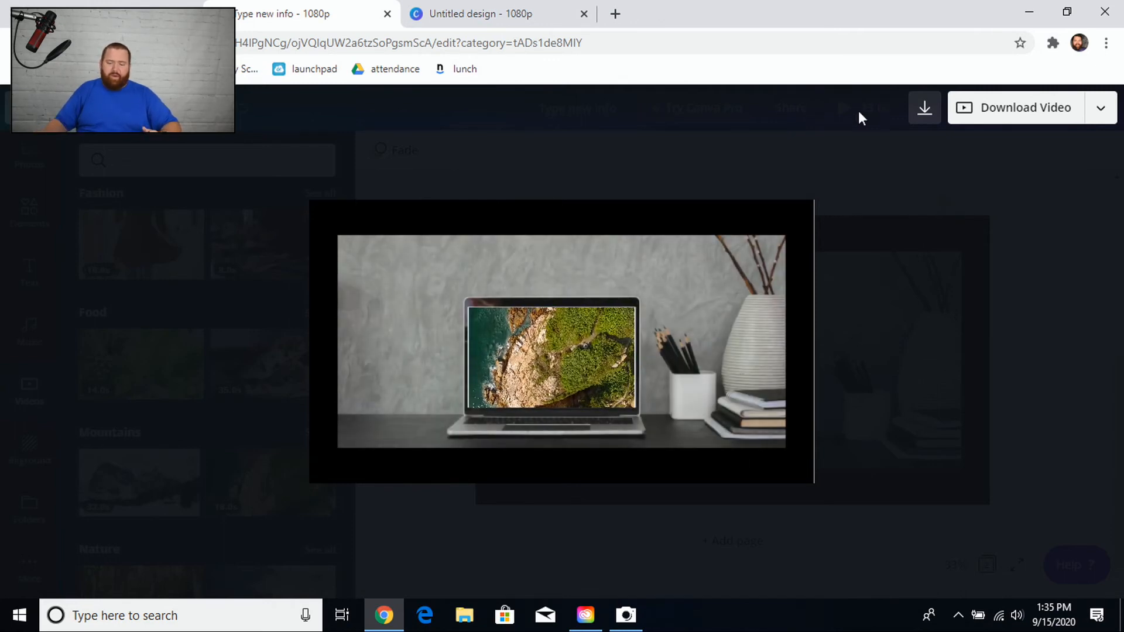
mouse_move(521, 333)
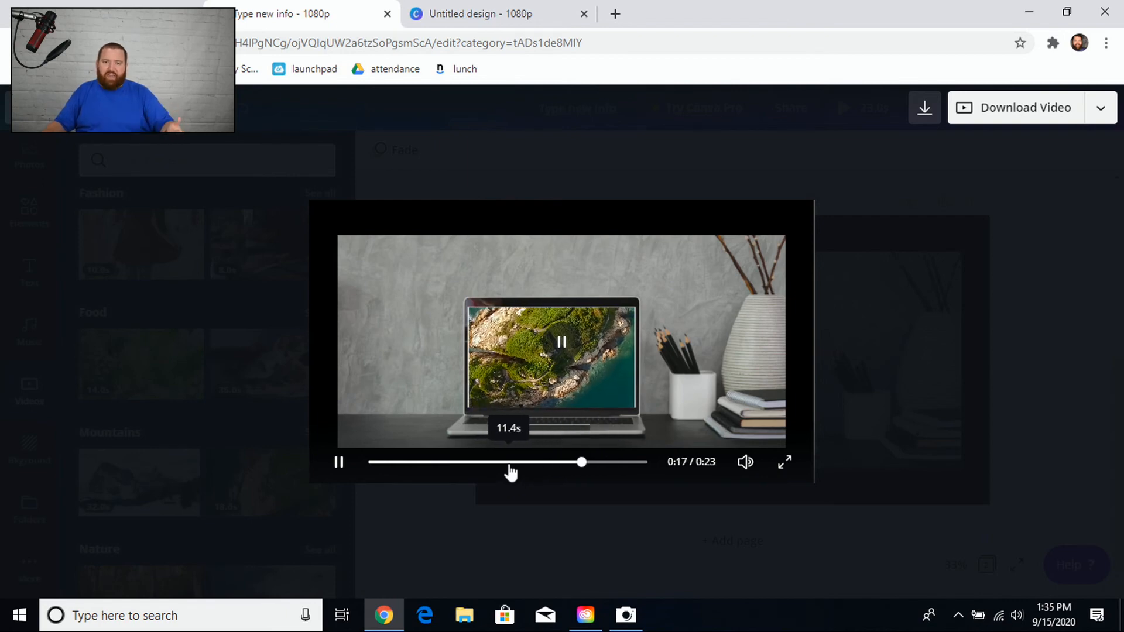
left_click(701, 151)
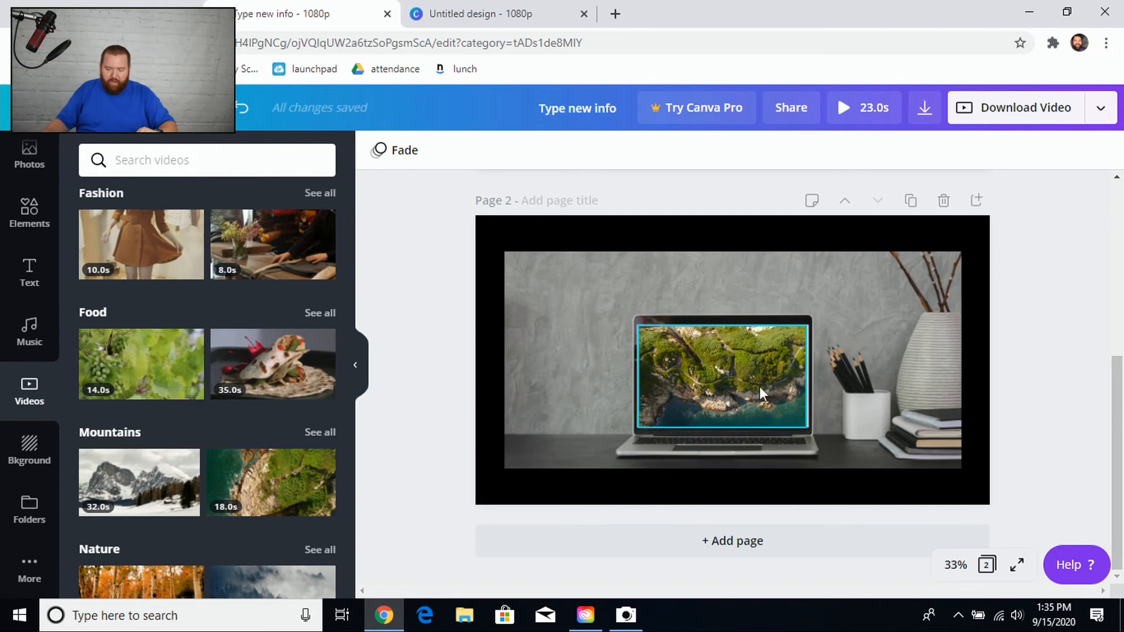
Set page 2's animation from Fade to None.
left_click(577, 228)
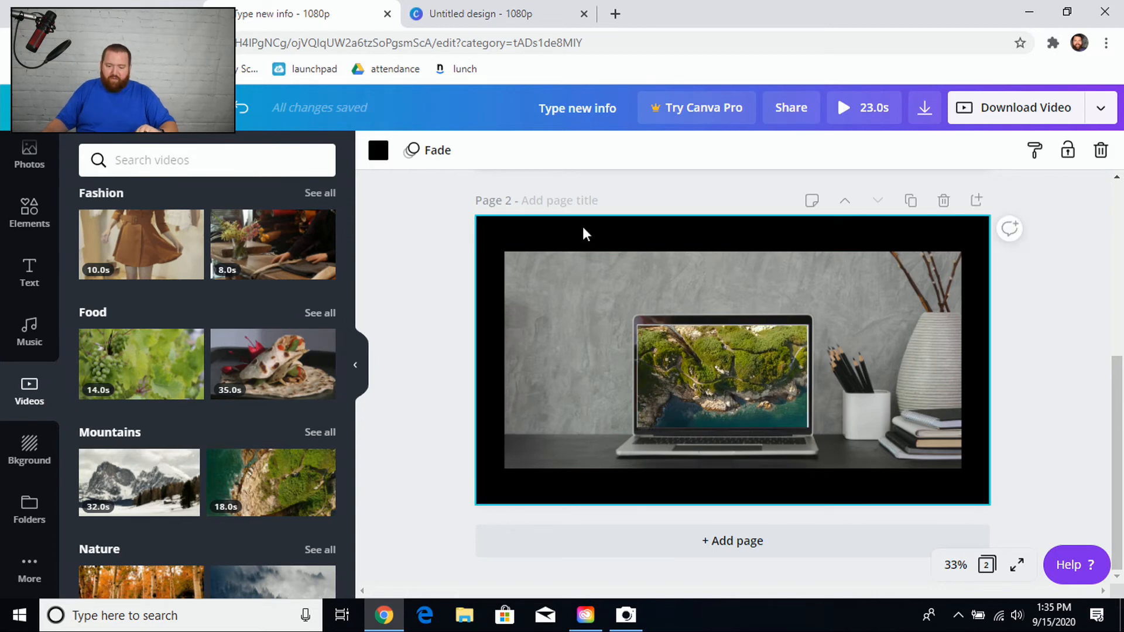
left_click(429, 150)
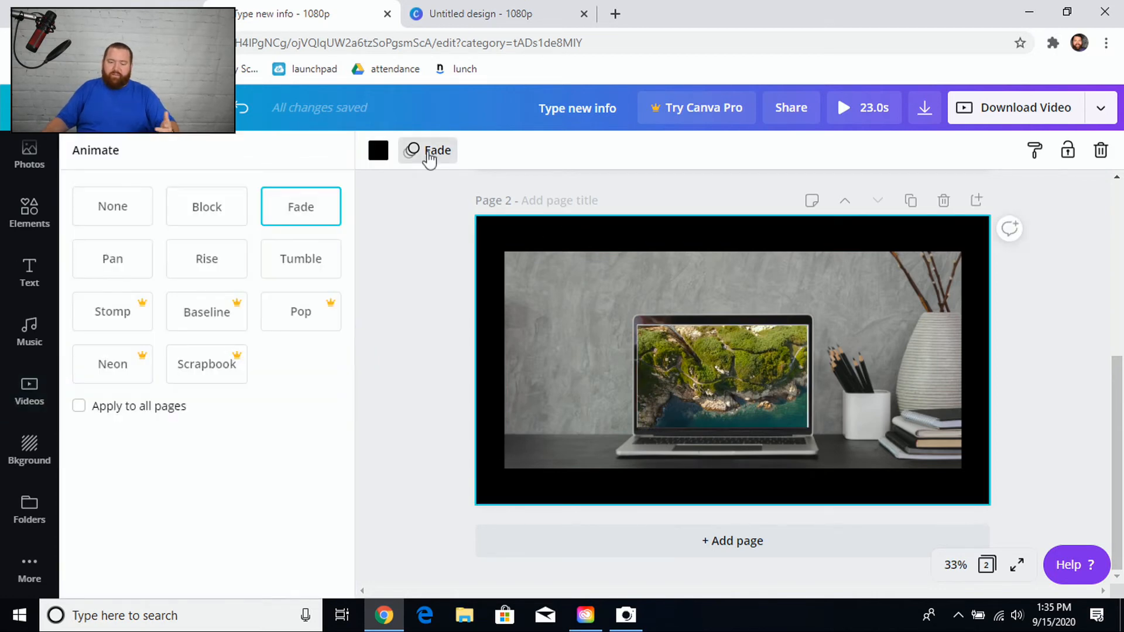
left_click(139, 212)
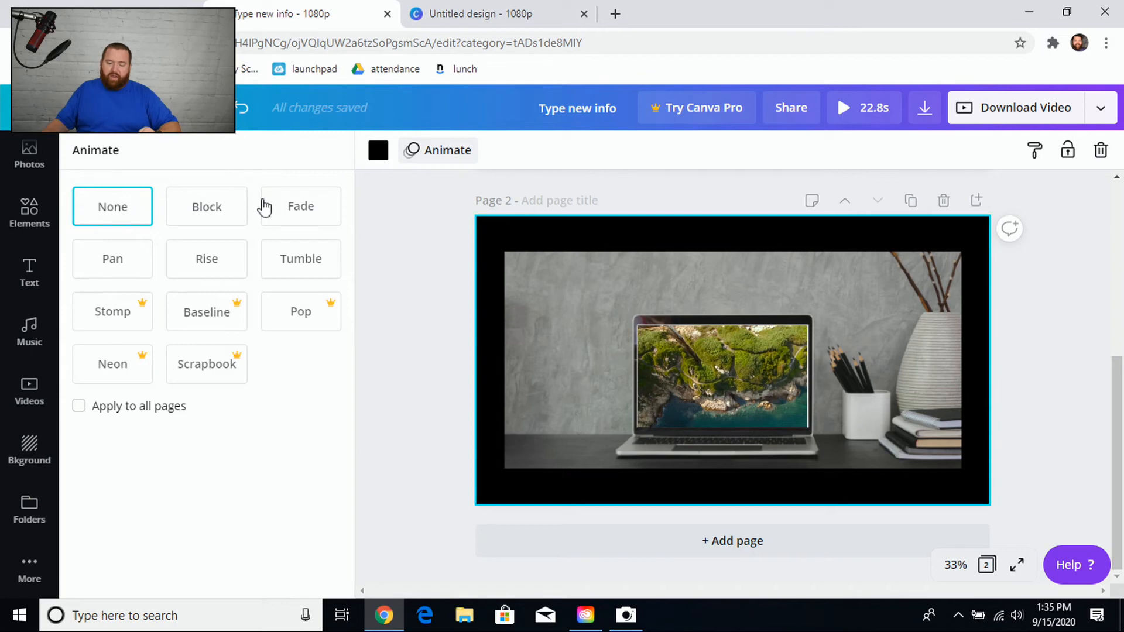
Trim the laptop video clip to about 5.5 seconds and preview the shortened video.
left_click(753, 395)
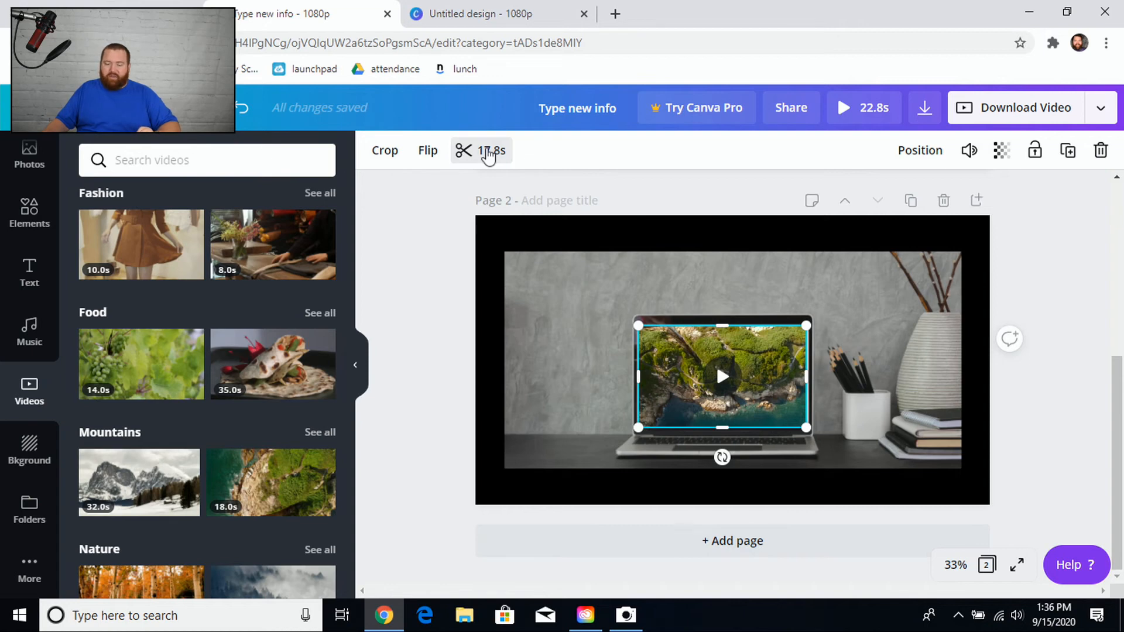
left_click(489, 156)
left_click_drag(1050, 159, 845, 176)
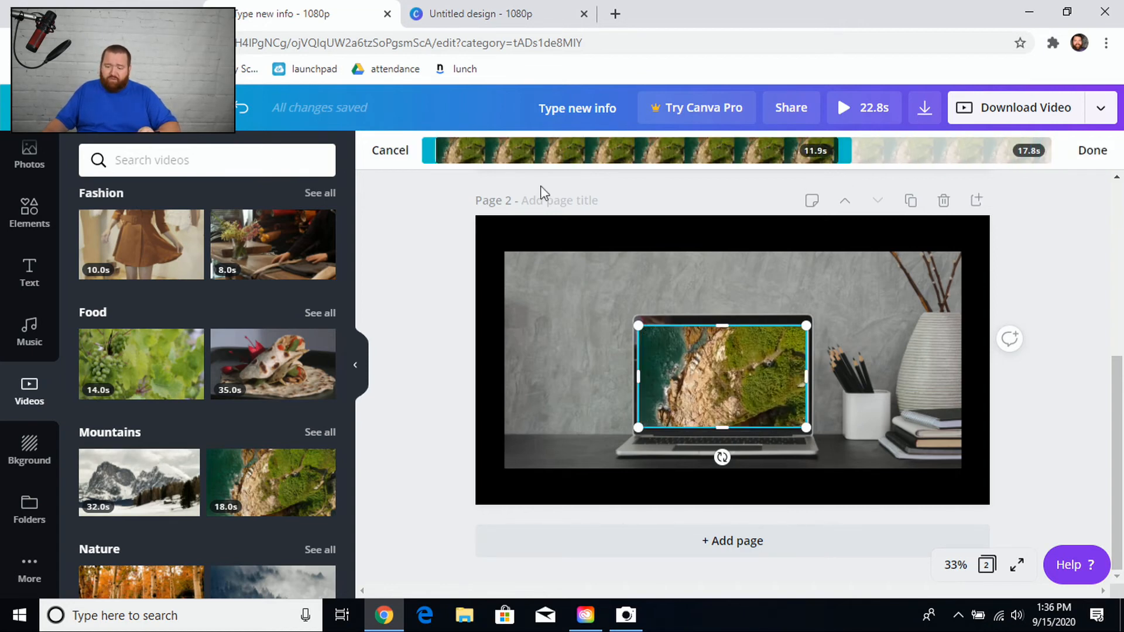
left_click_drag(428, 151, 618, 154)
left_click_drag(846, 154, 805, 155)
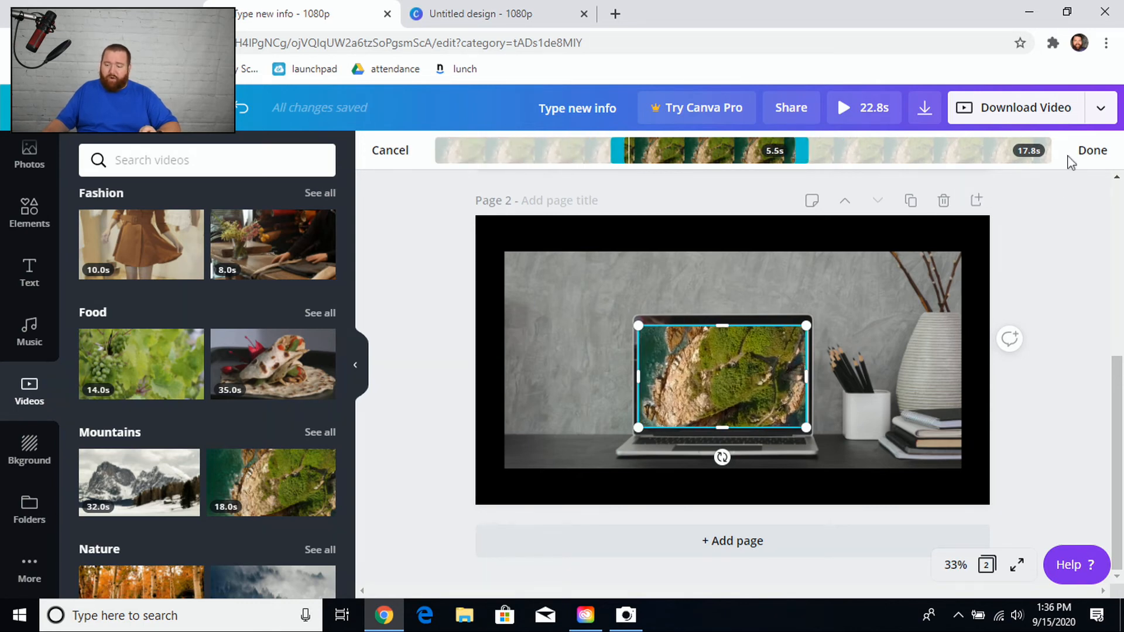
left_click(1089, 152)
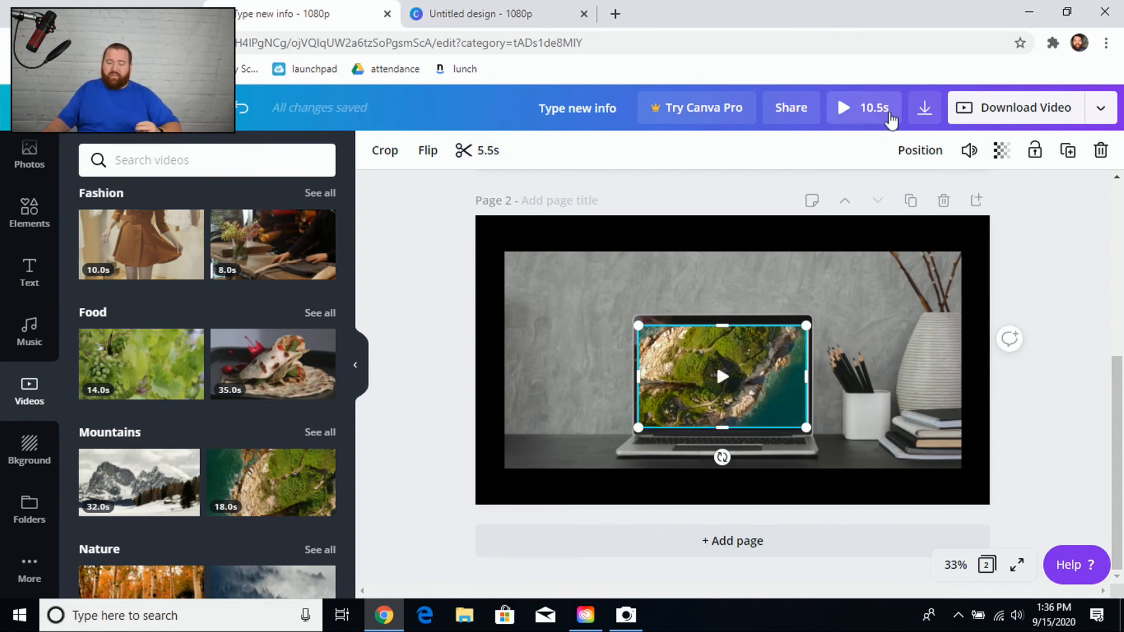
left_click(890, 111)
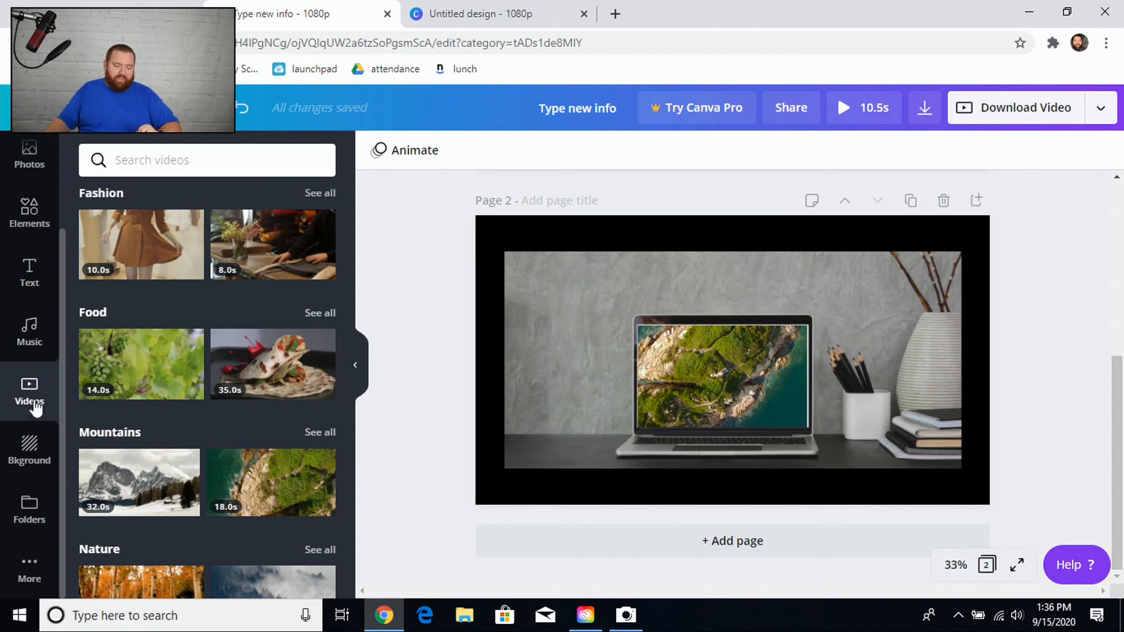
Add the 'love, peace, and joy' text combination to page 2 and move it to the photo's upper-left corner.
left_click(30, 269)
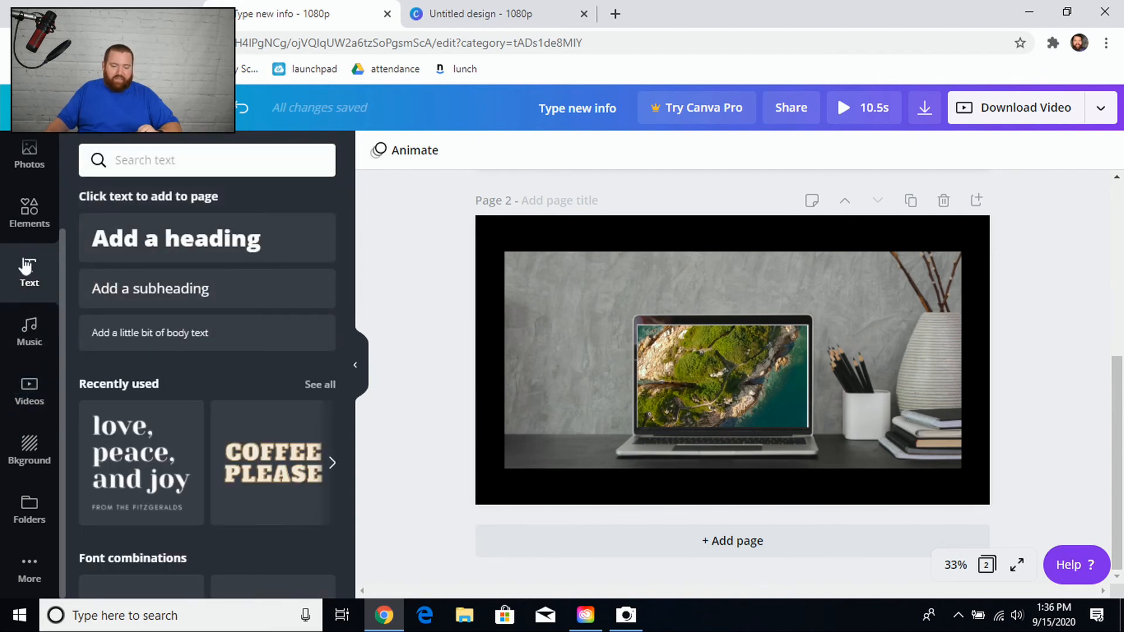
scroll(230, 496, "down", 3)
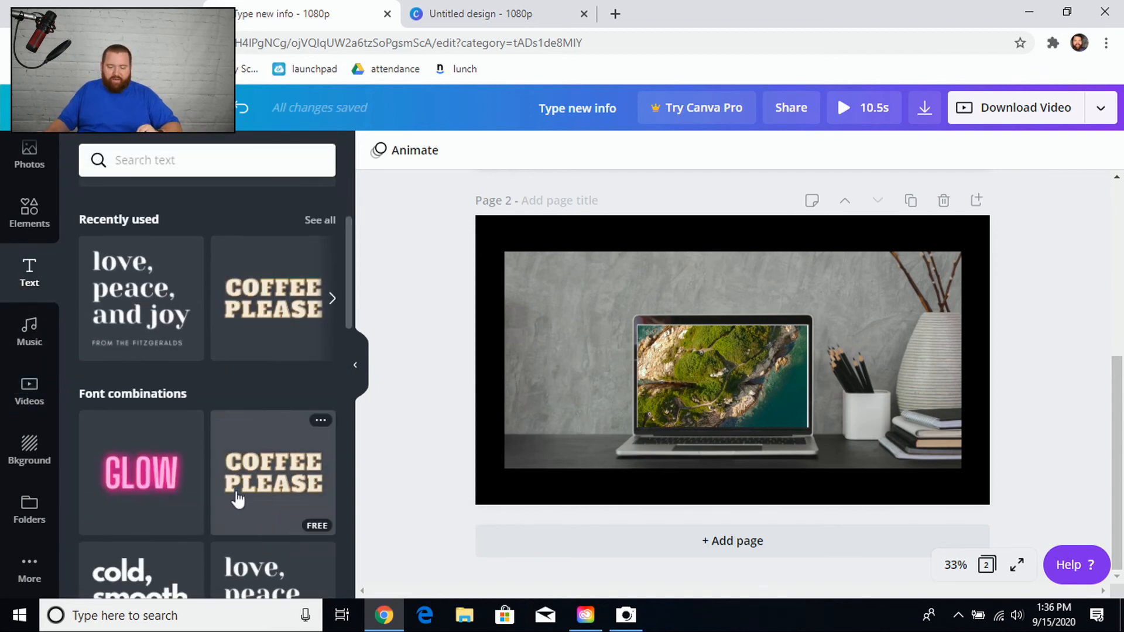
scroll(238, 499, "down", 3)
scroll(264, 513, "down", 2)
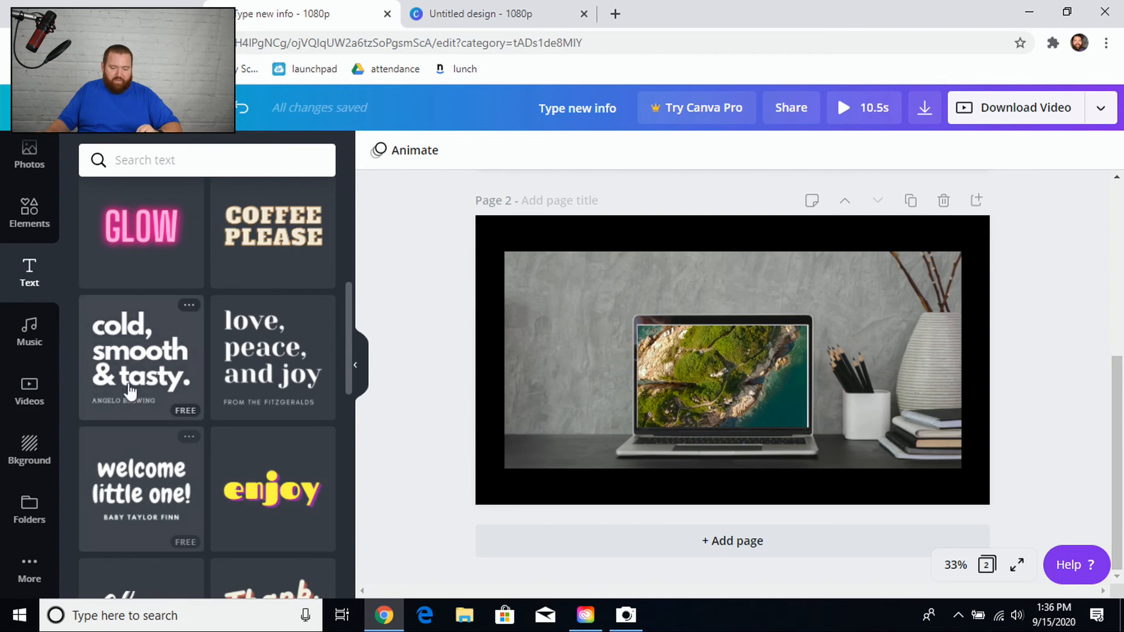
scroll(151, 392, "up", 6)
scroll(154, 404, "up", 1)
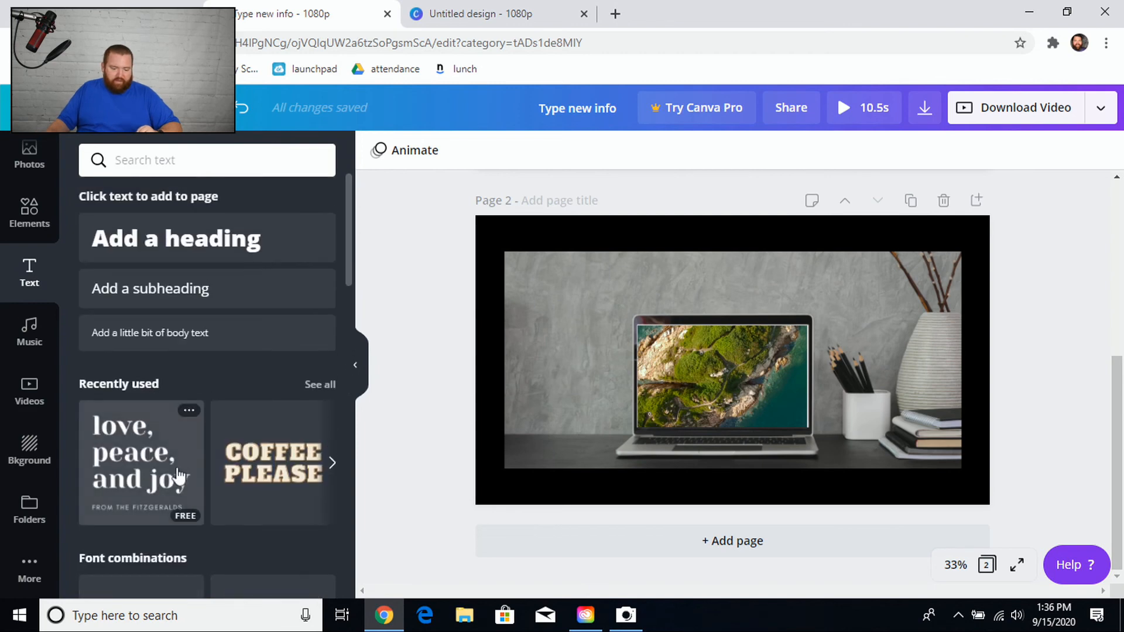
left_click(134, 477)
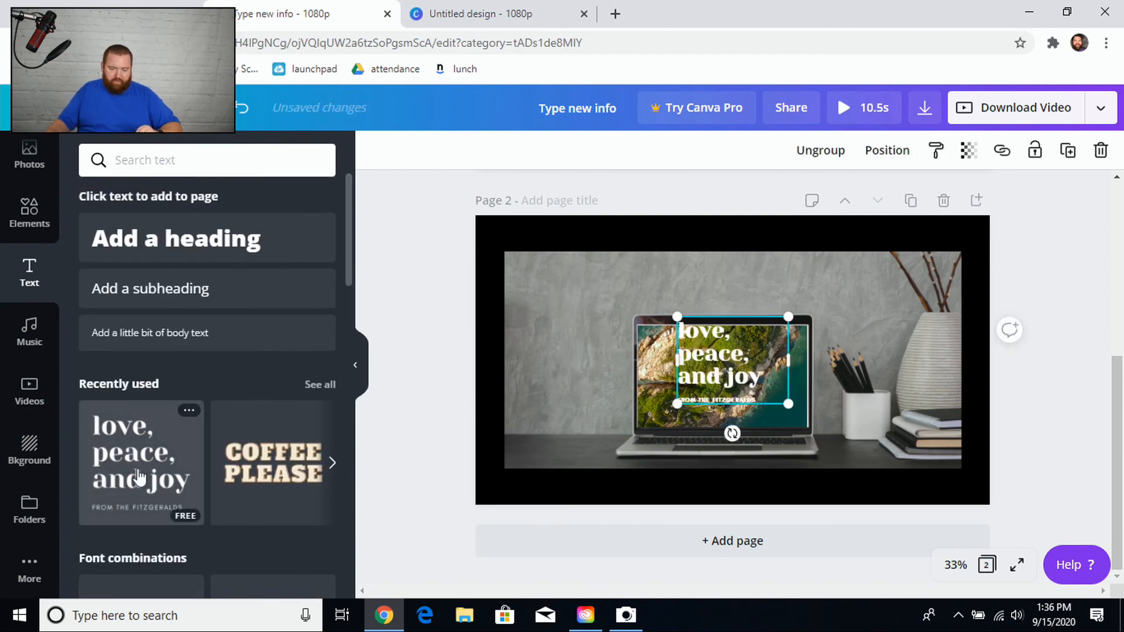
left_click_drag(724, 378, 542, 333)
left_click(708, 360)
key("Delete")
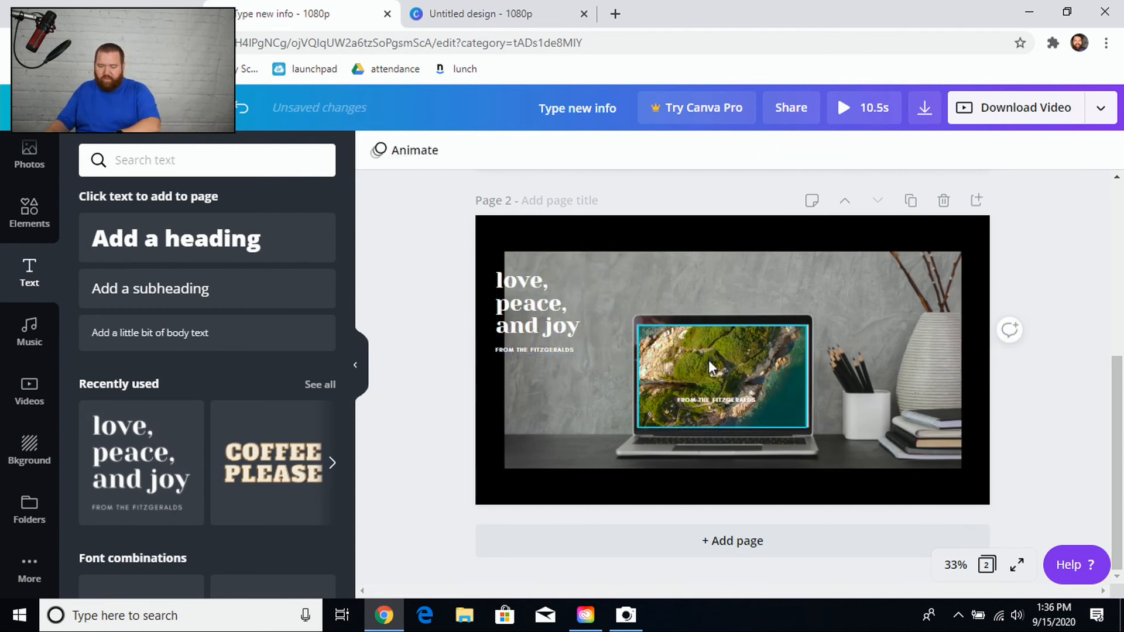
Nudge the 'love, peace, and joy' heading into place at the photo's top-left corner.
left_click(534, 329)
left_click_drag(534, 328, 550, 322)
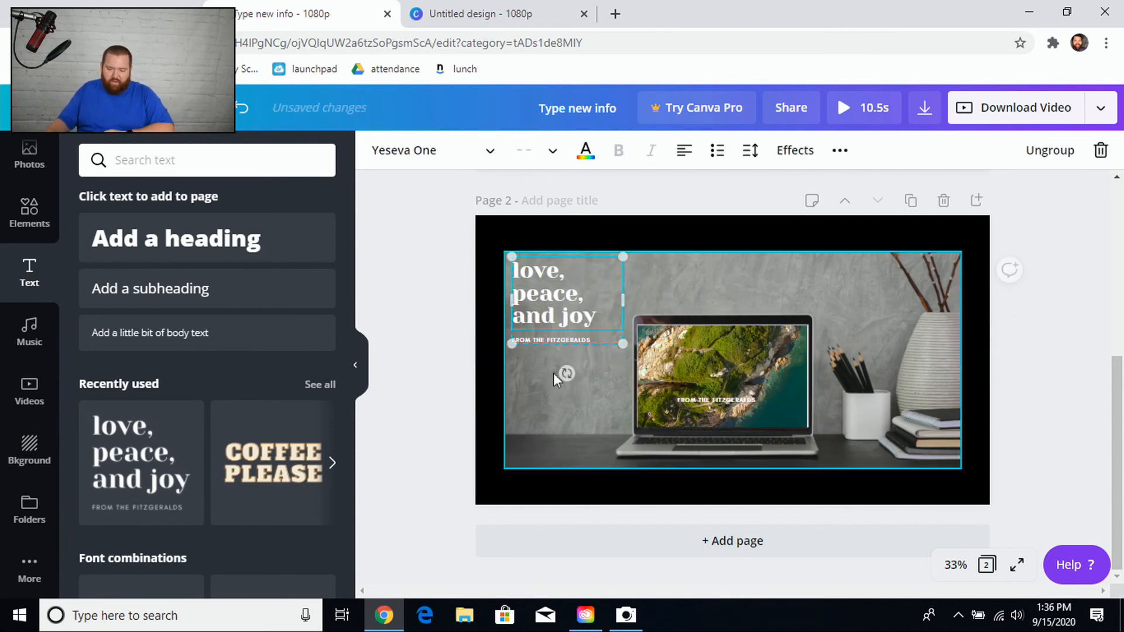
left_click(549, 339)
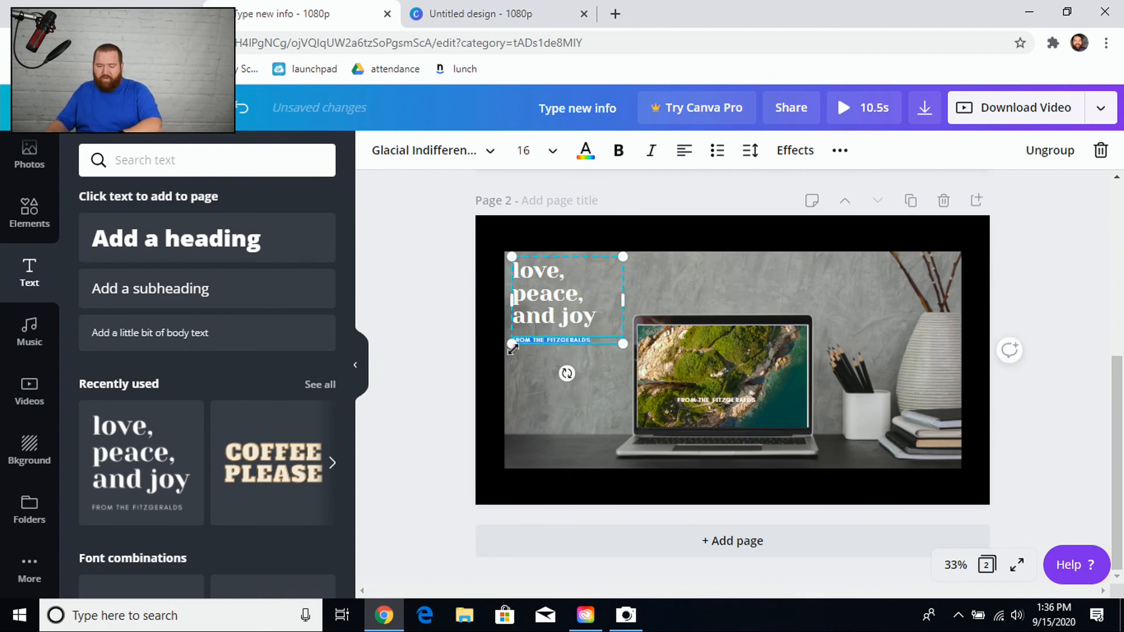
left_click(552, 314)
double_click(591, 320)
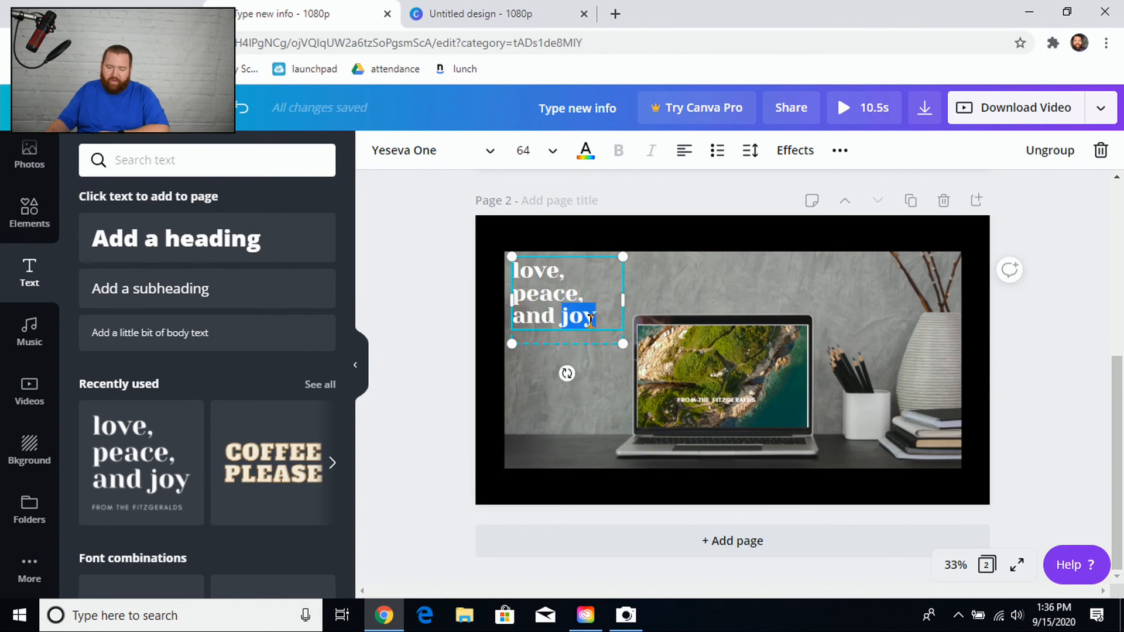
left_click_drag(598, 319, 491, 251)
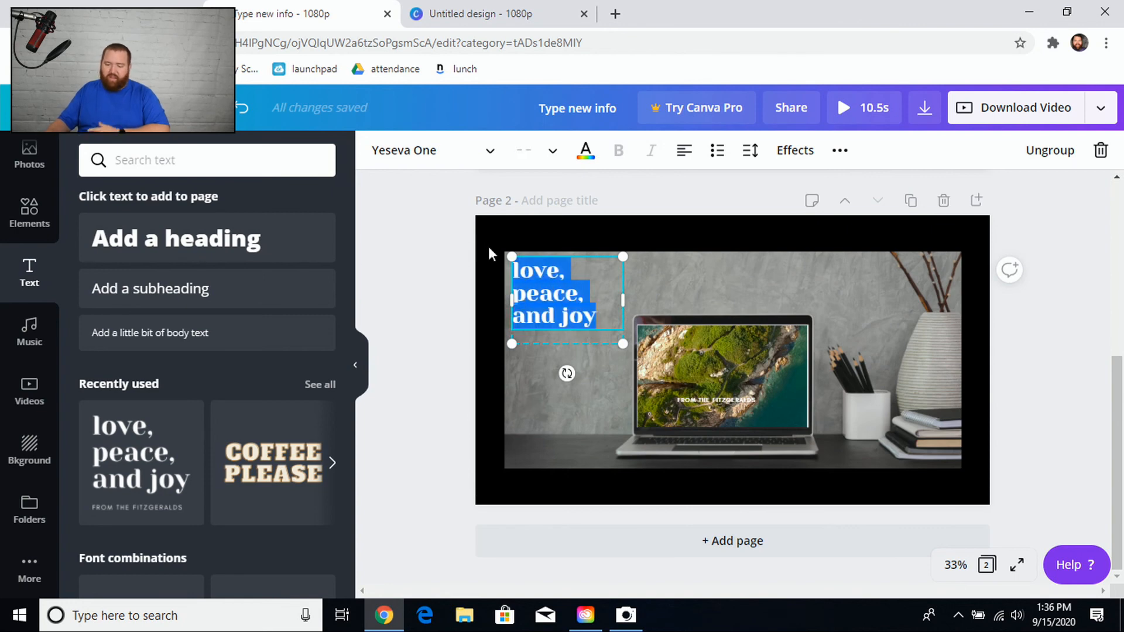
left_click(468, 273)
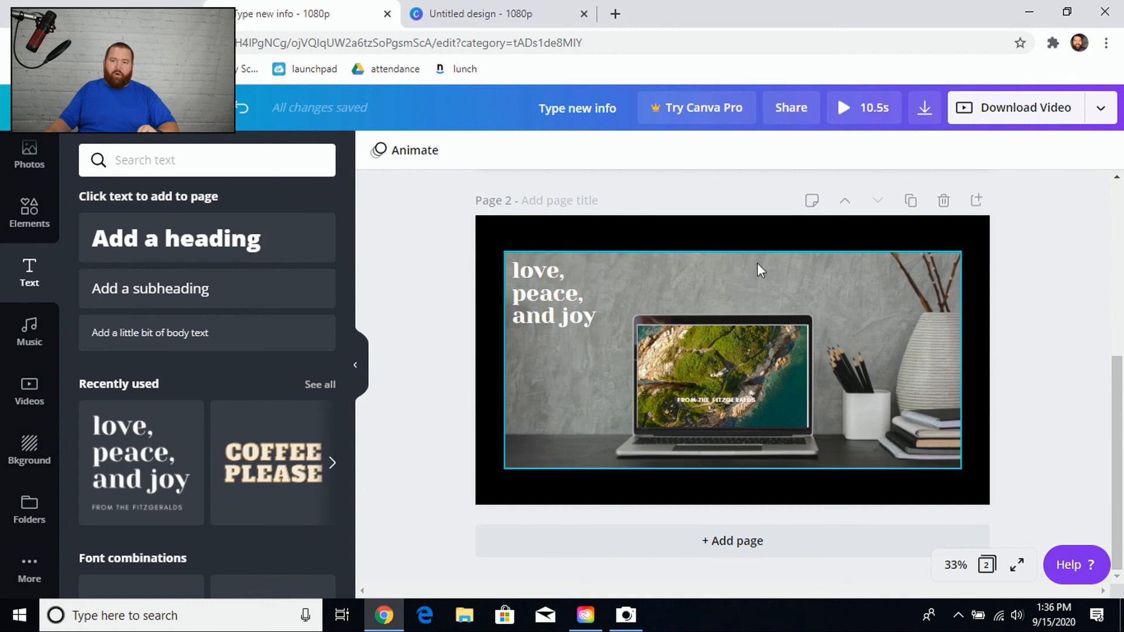
Preview the finished video with the heading and laptop clip.
left_click(868, 106)
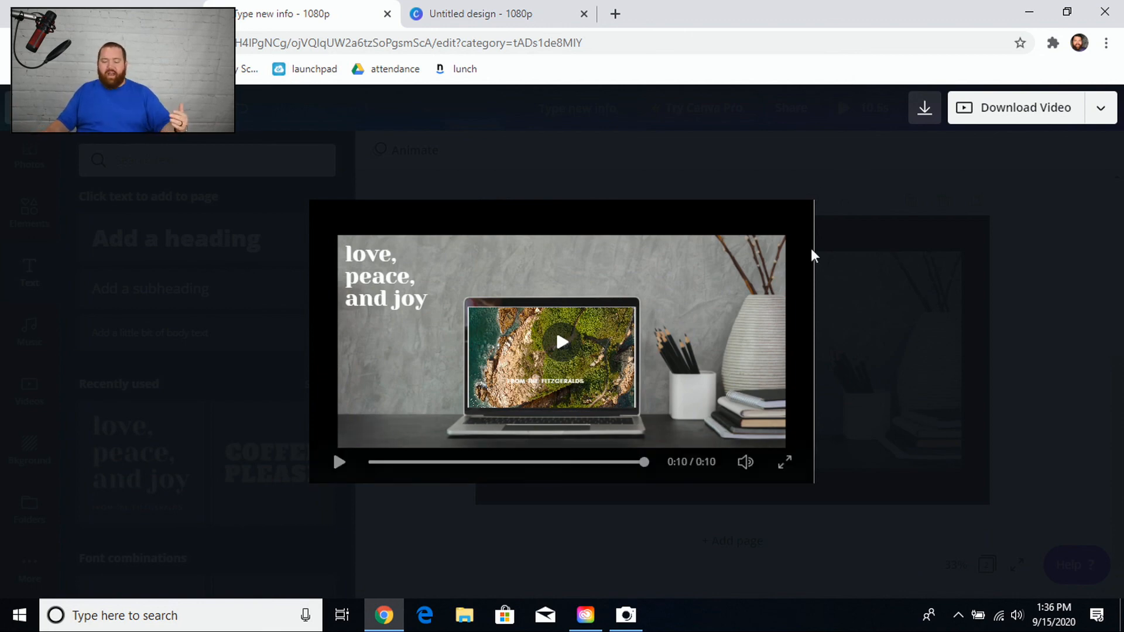
left_click(823, 285)
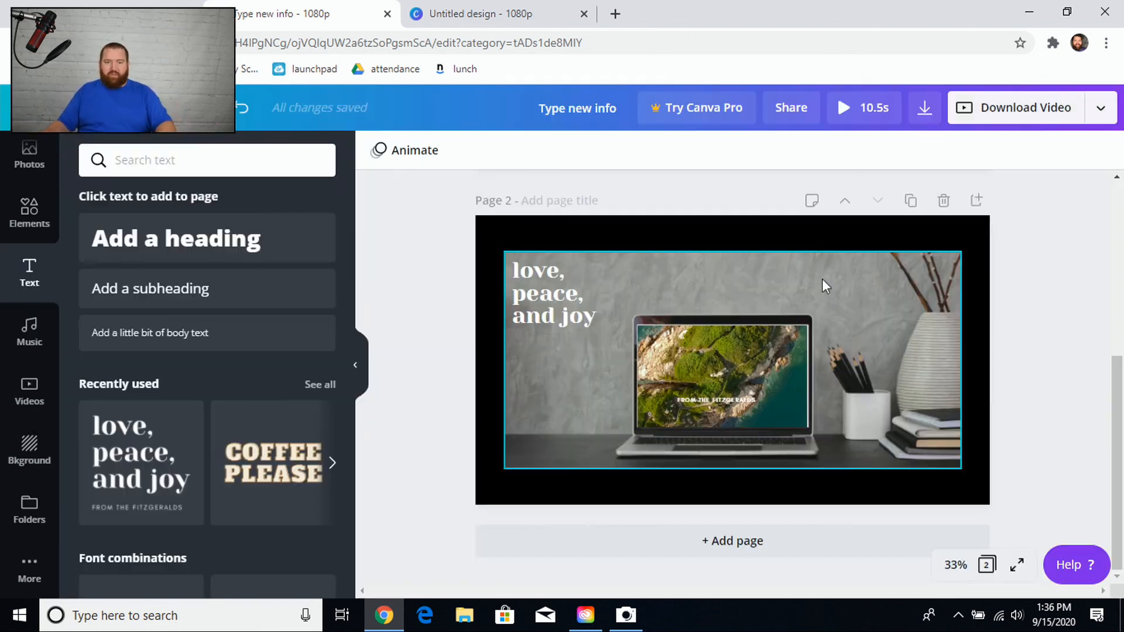